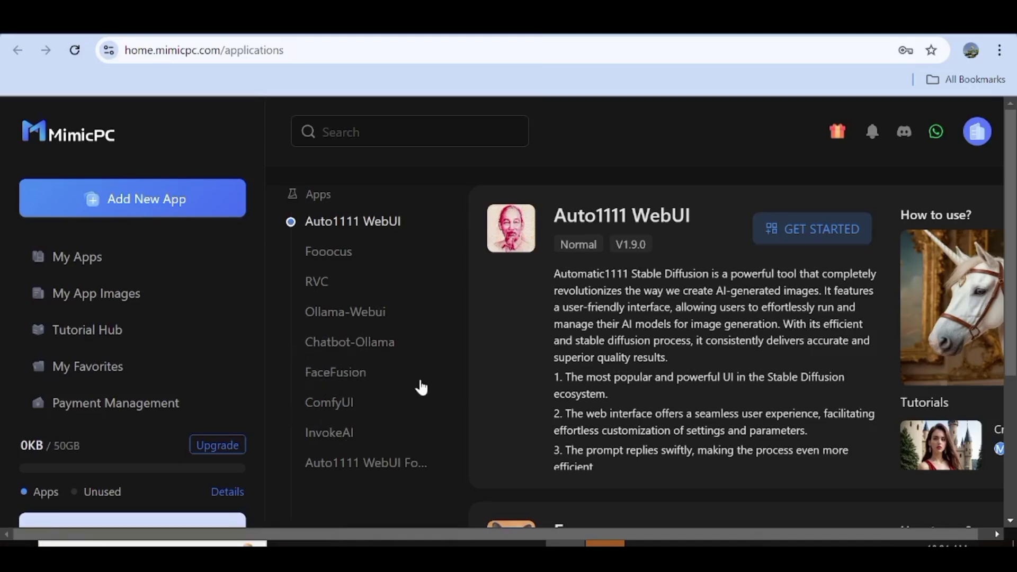
- Zoom the page to 90% and scroll the Apps list down to the ComfyUI card
{"action": "scroll", "coordinate": [421, 388], "scroll_direction": "down", "scroll_amount": 4}
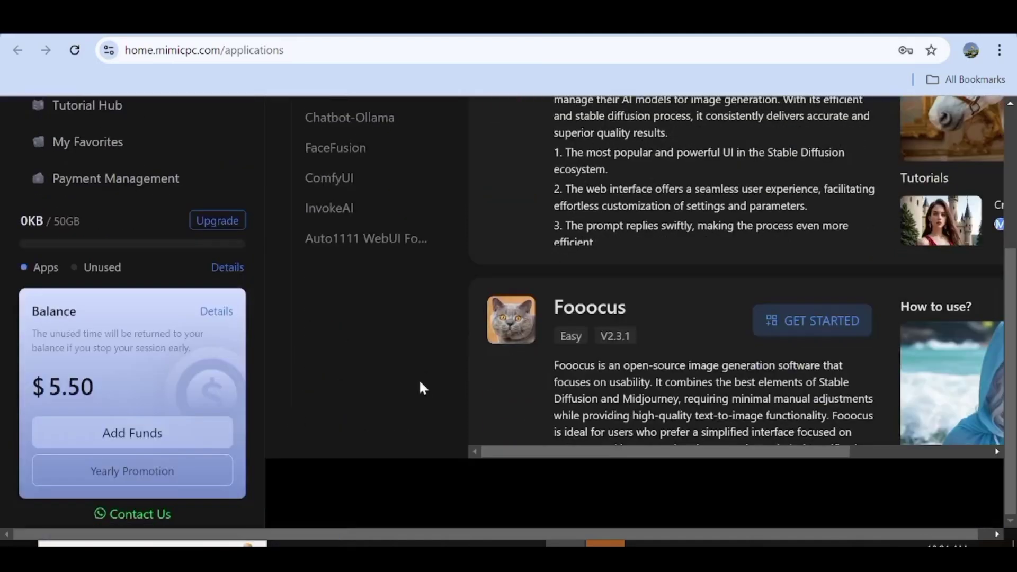
{"action": "scroll", "coordinate": [422, 388], "scroll_direction": "up", "scroll_amount": 4}
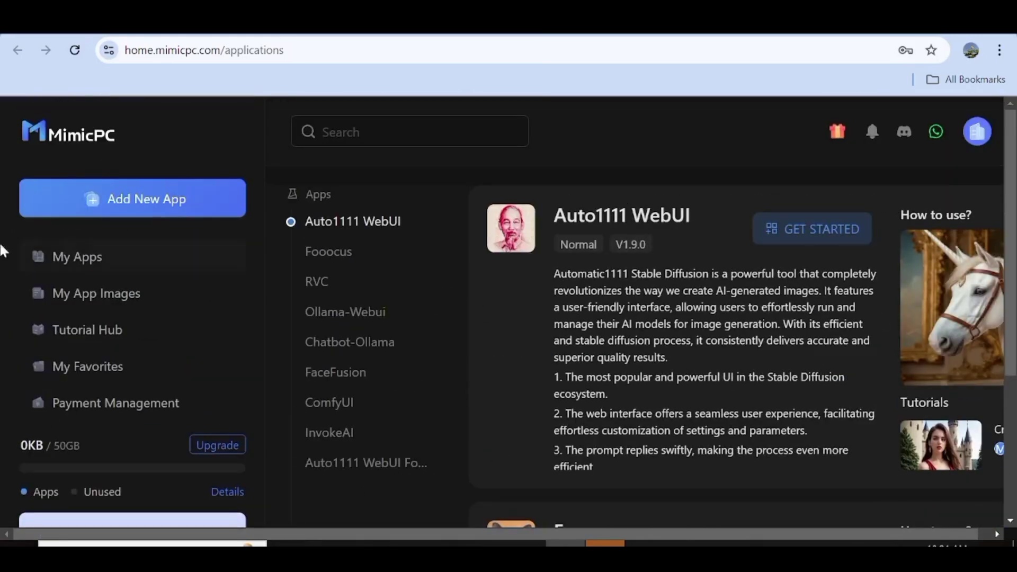
{"action": "key", "text": "ctrl+minus"}
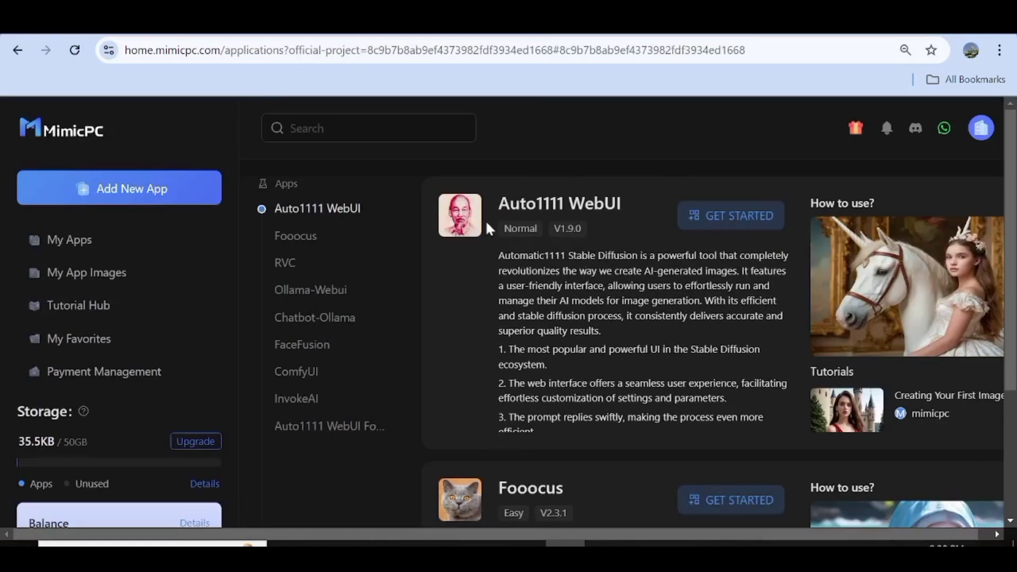
{"action": "scroll", "coordinate": [588, 245], "scroll_direction": "down", "scroll_amount": 10}
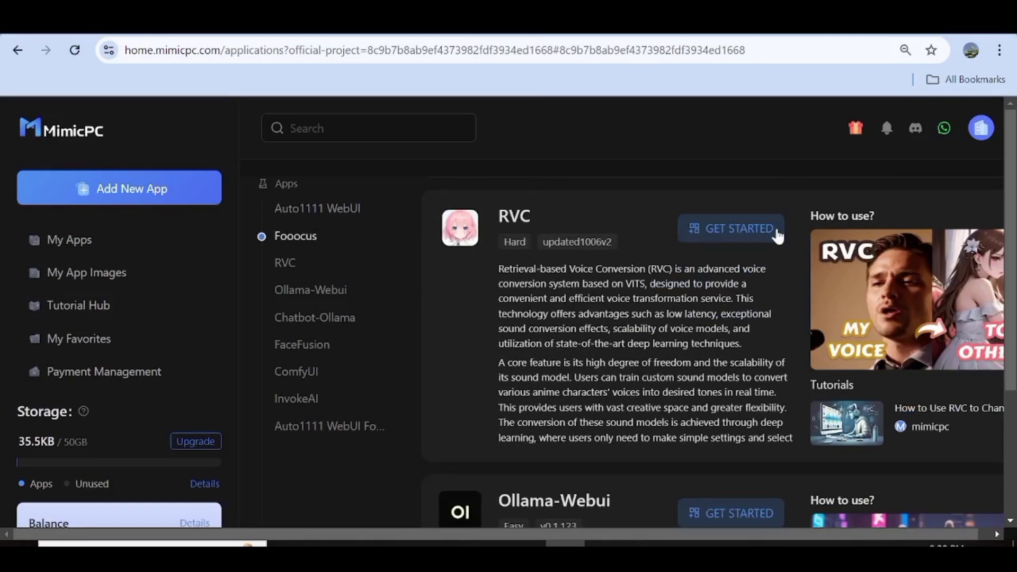
{"action": "scroll", "coordinate": [454, 357], "scroll_direction": "down", "scroll_amount": 4}
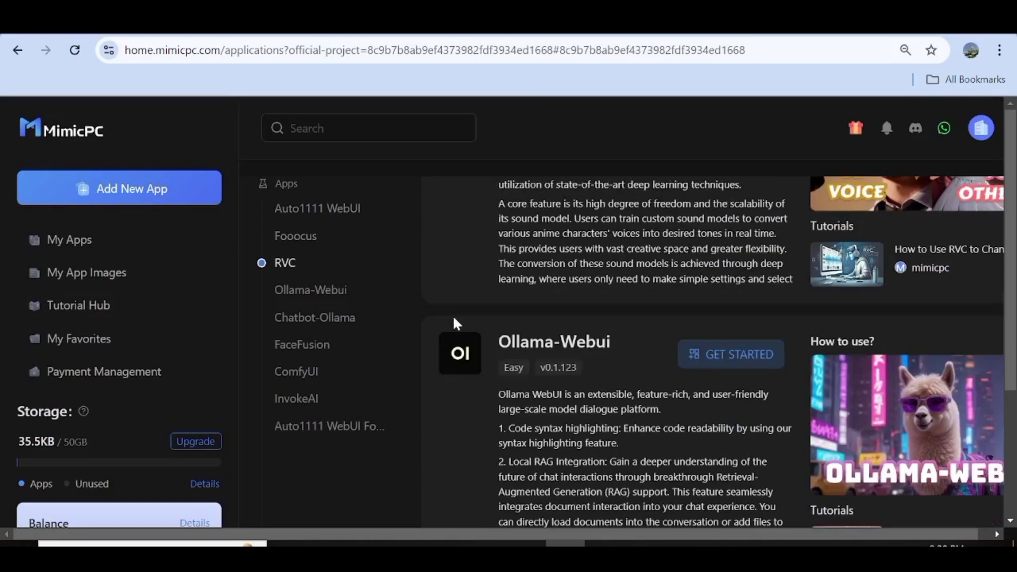
{"action": "scroll", "coordinate": [456, 368], "scroll_direction": "down", "scroll_amount": 7}
{"action": "scroll", "coordinate": [445, 392], "scroll_direction": "up", "scroll_amount": 5}
{"action": "scroll", "coordinate": [434, 418], "scroll_direction": "down", "scroll_amount": 6}
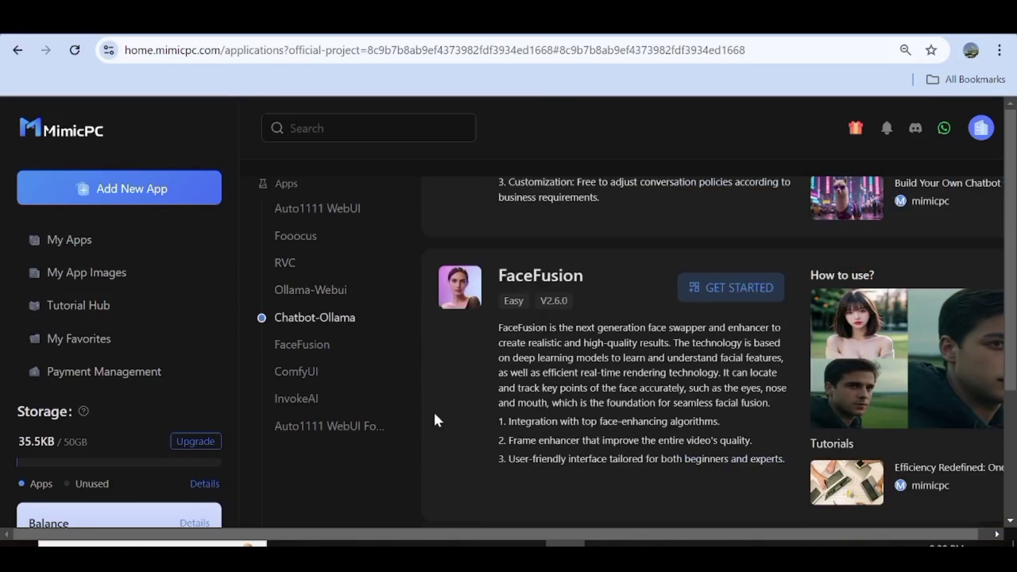
{"action": "scroll", "coordinate": [470, 425], "scroll_direction": "down", "scroll_amount": 3}
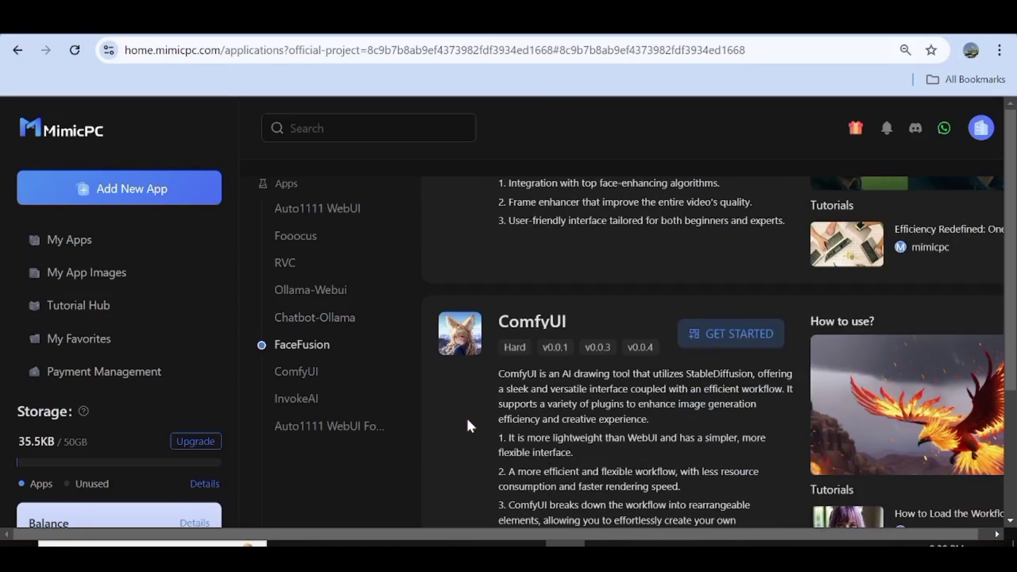
{"action": "scroll", "coordinate": [470, 426], "scroll_direction": "up", "scroll_amount": 3}
{"action": "scroll", "coordinate": [470, 427], "scroll_direction": "down", "scroll_amount": 4}
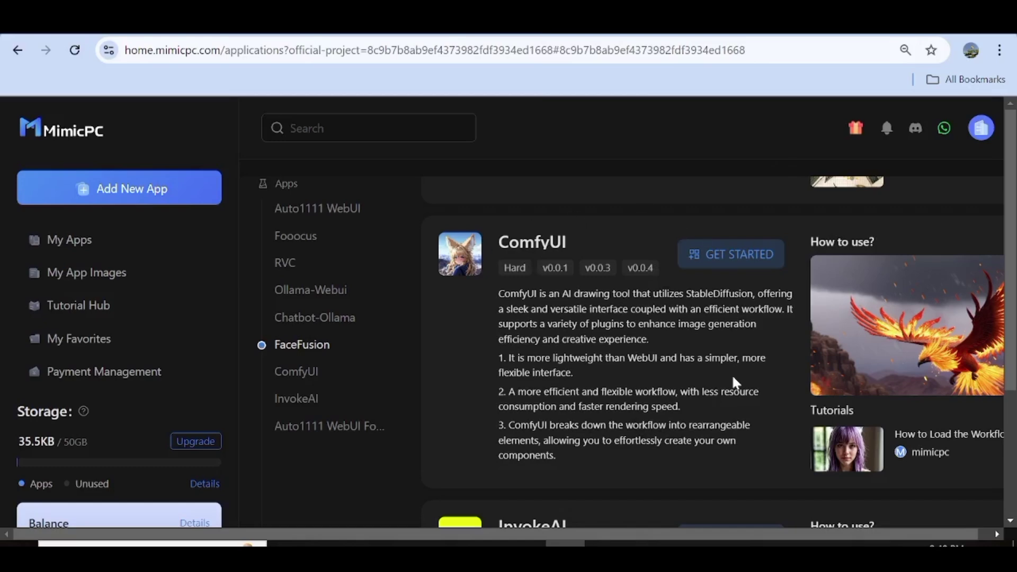
{"action": "scroll", "coordinate": [449, 416], "scroll_direction": "up", "scroll_amount": 4}
{"action": "scroll", "coordinate": [449, 416], "scroll_direction": "down", "scroll_amount": 4}
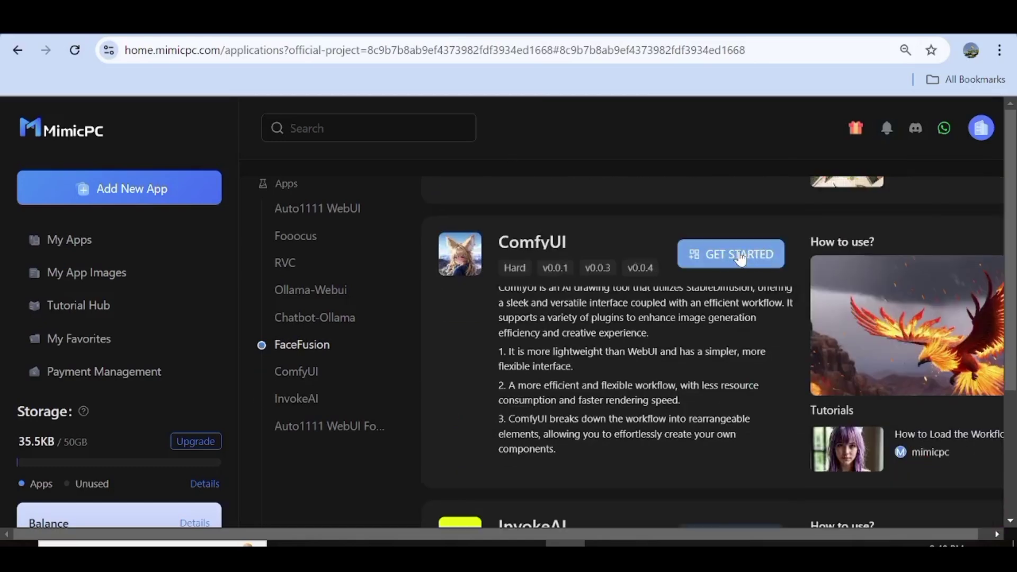
- Start a ComfyUI setup with version v0.0.3 on Large-pro hardware ($1.19/h)
{"action": "left_click", "coordinate": [740, 258]}
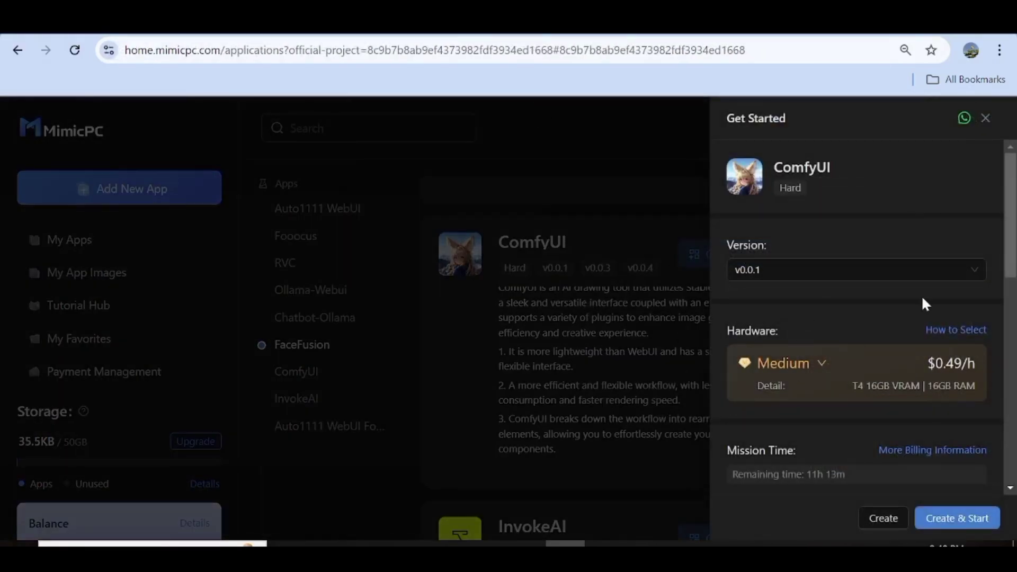
{"action": "left_click", "coordinate": [973, 277]}
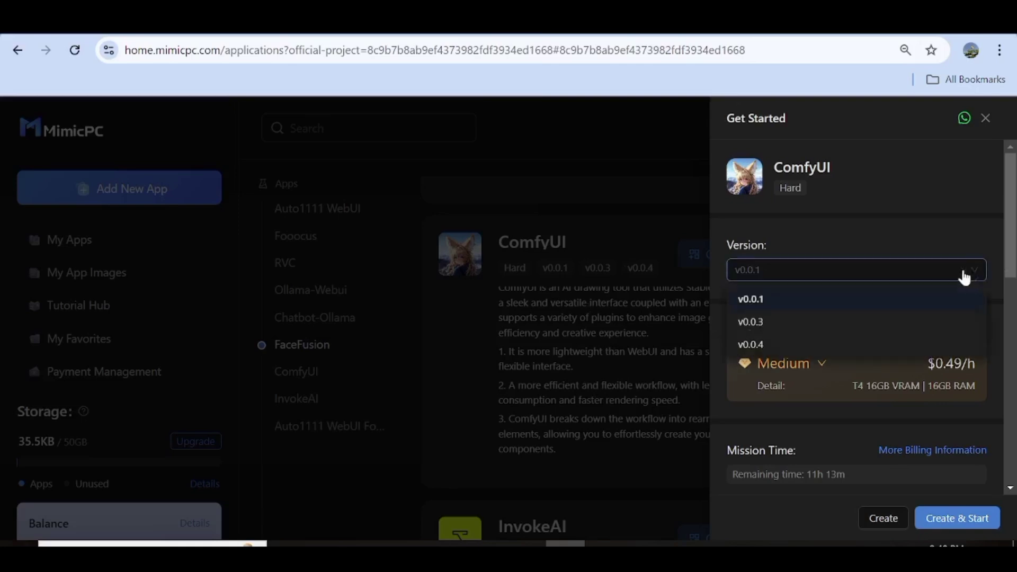
{"action": "left_click", "coordinate": [777, 334]}
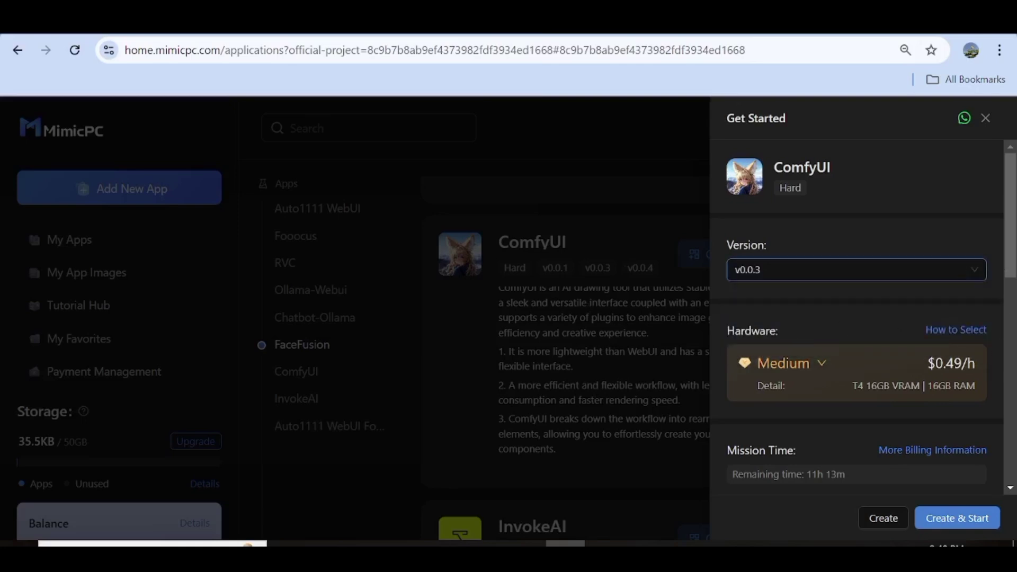
{"action": "left_click", "coordinate": [819, 368]}
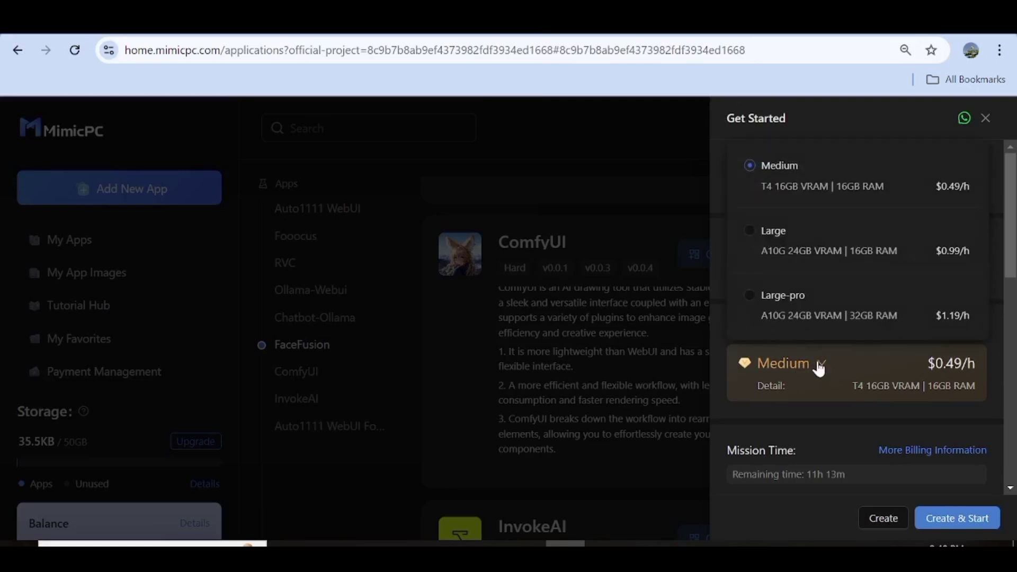
{"action": "left_click", "coordinate": [753, 297]}
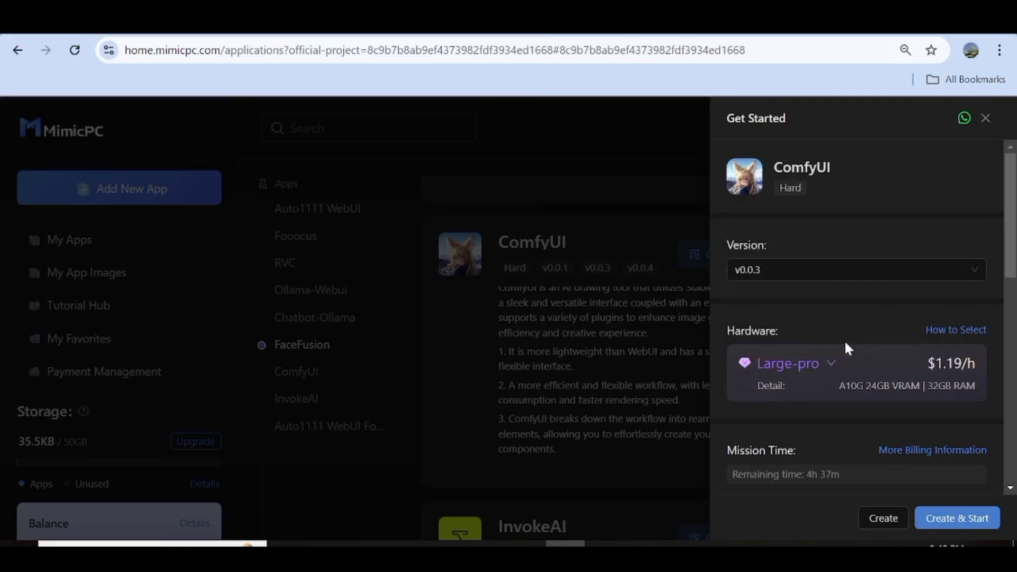
{"action": "scroll", "coordinate": [846, 346], "scroll_direction": "down", "scroll_amount": 5}
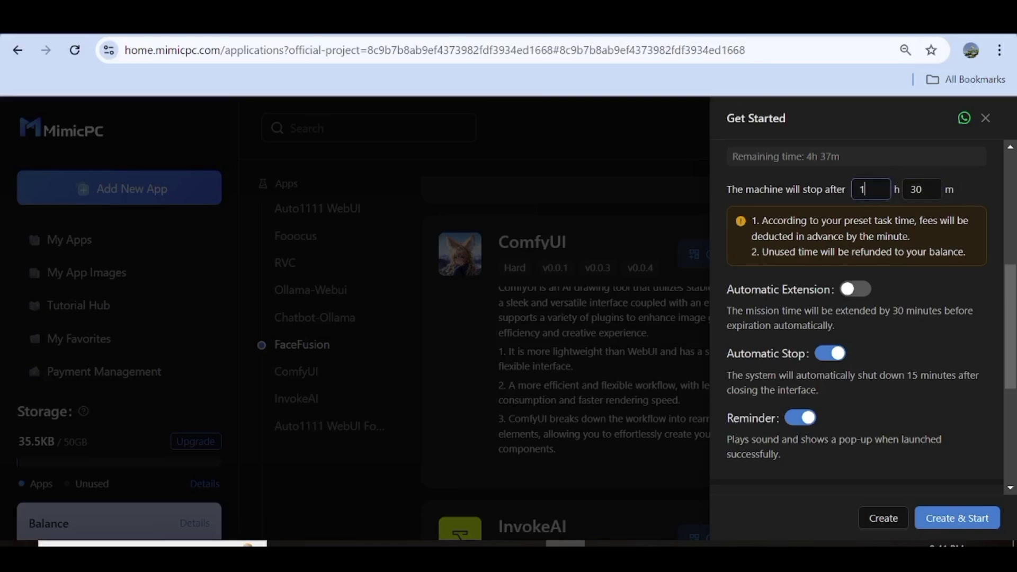
{"action": "scroll", "coordinate": [921, 341], "scroll_direction": "down", "scroll_amount": 2}
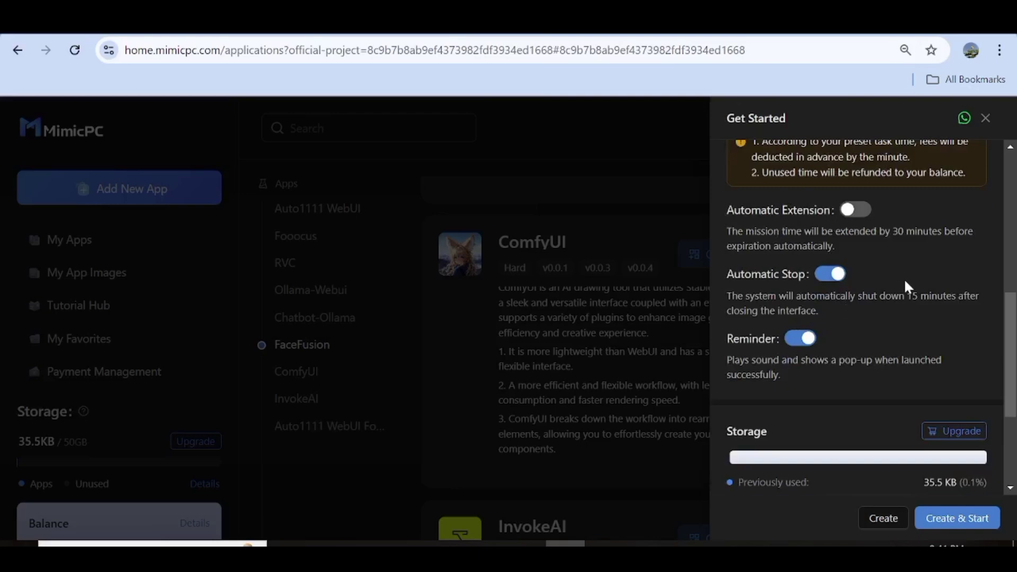
{"action": "scroll", "coordinate": [907, 286], "scroll_direction": "down", "scroll_amount": 2}
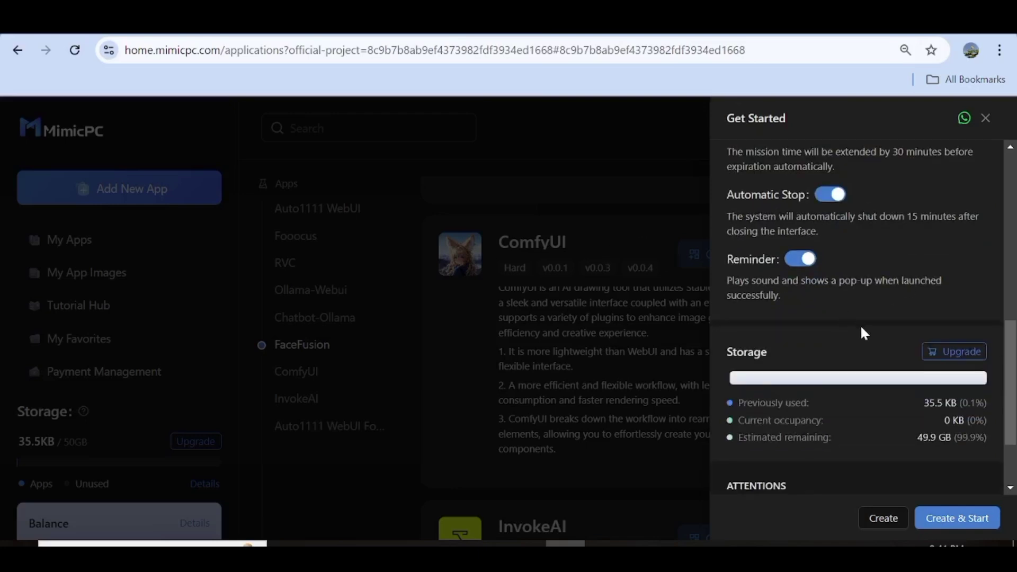
{"action": "scroll", "coordinate": [866, 300], "scroll_direction": "down", "scroll_amount": 2}
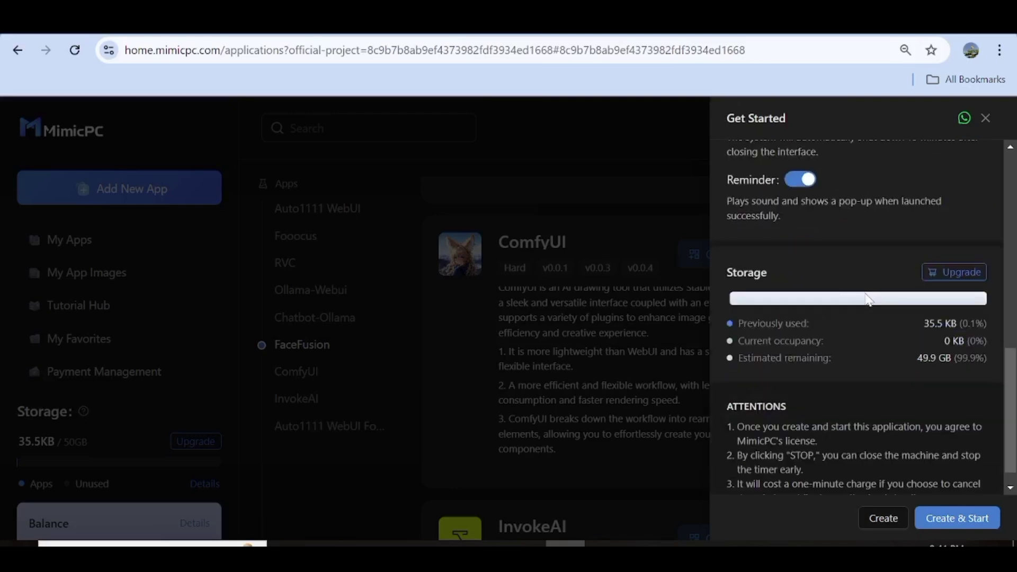
{"action": "scroll", "coordinate": [867, 296], "scroll_direction": "down", "scroll_amount": 1}
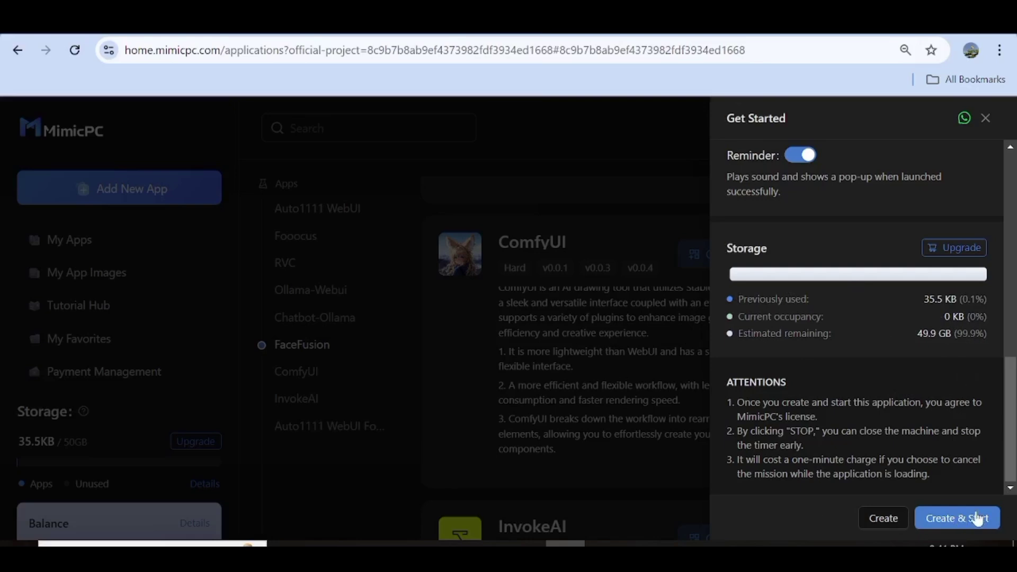
- Create and start the ComfyUI machine, checking tutorials and favorites, then hide the side panel
{"action": "left_click", "coordinate": [952, 520]}
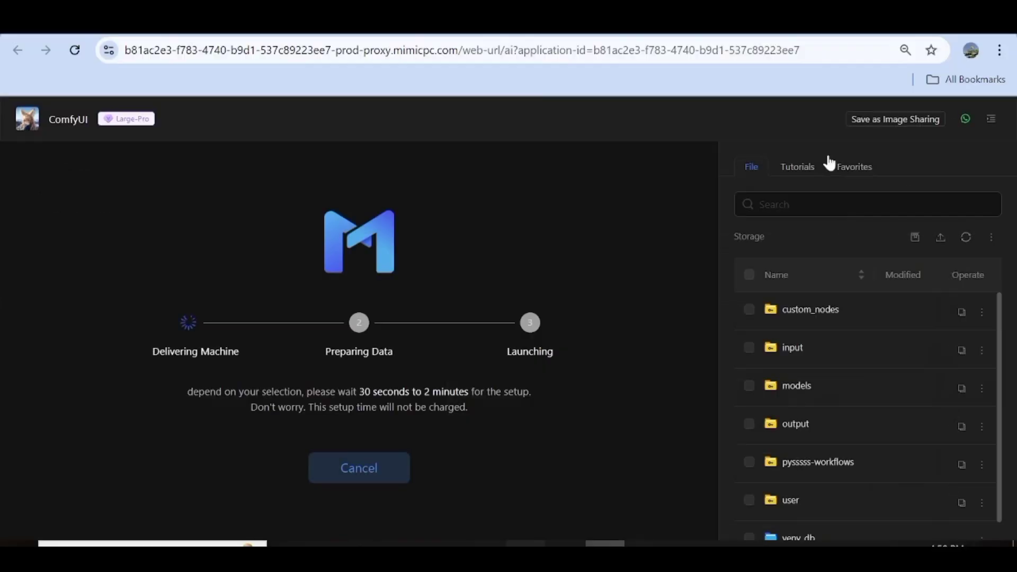
{"action": "left_click", "coordinate": [795, 170]}
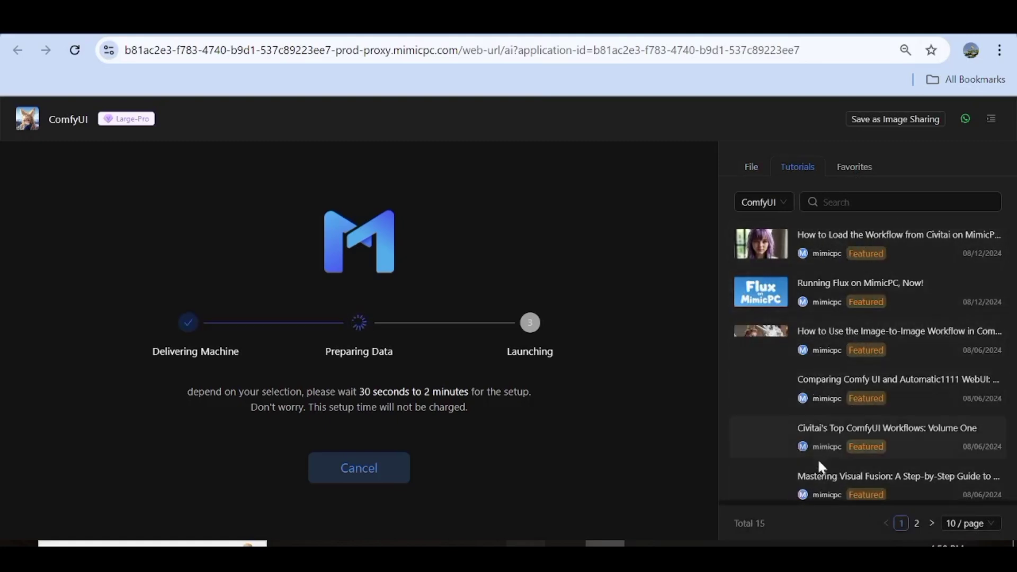
{"action": "left_click", "coordinate": [857, 169]}
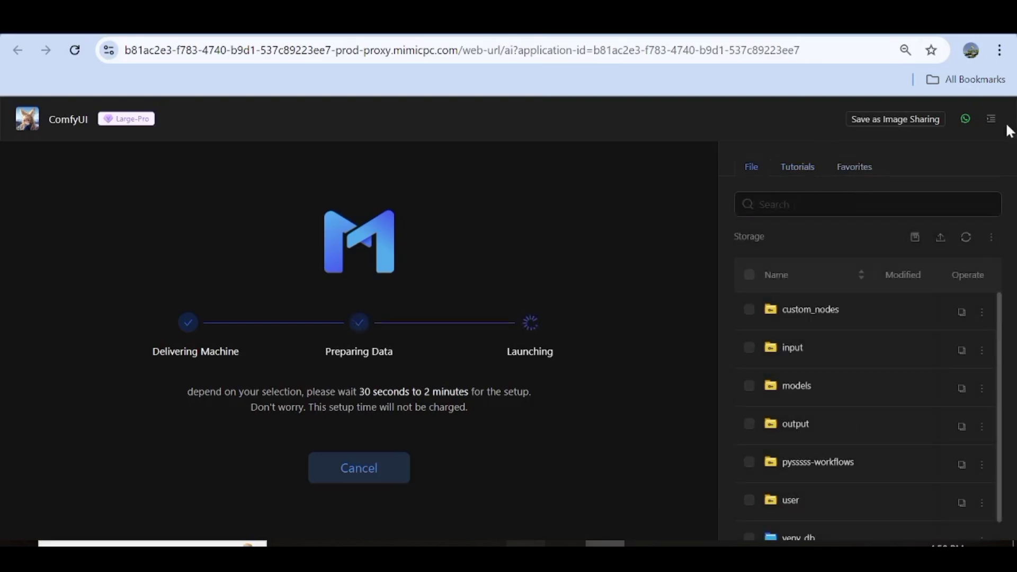
{"action": "left_click", "coordinate": [991, 119]}
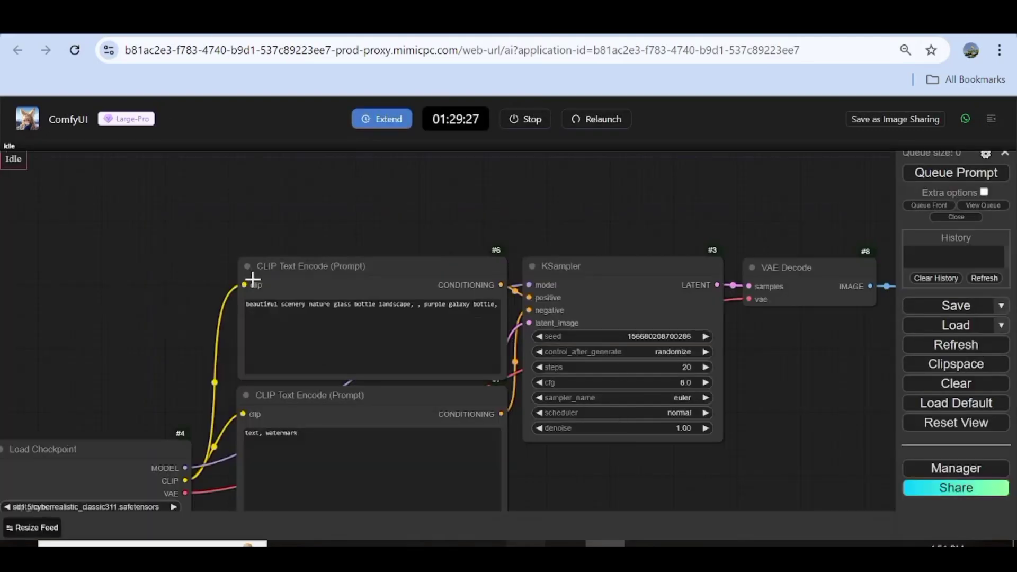
- Pan and scroll the node graph to centre the default workflow
{"action": "scroll", "coordinate": [252, 280], "scroll_direction": "down", "scroll_amount": 4}
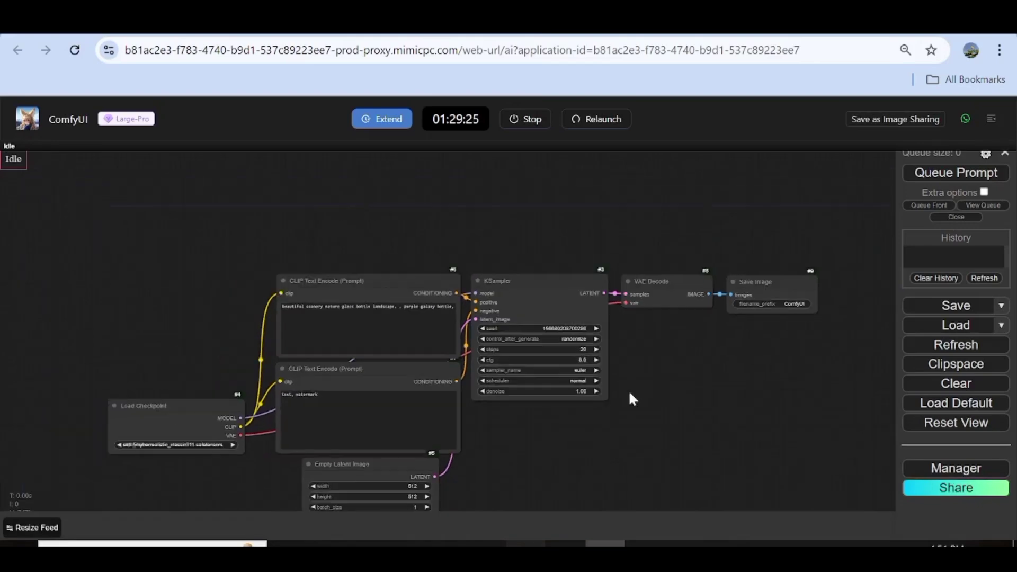
{"action": "left_click_drag", "start_coordinate": [687, 415], "coordinate": [676, 363]}
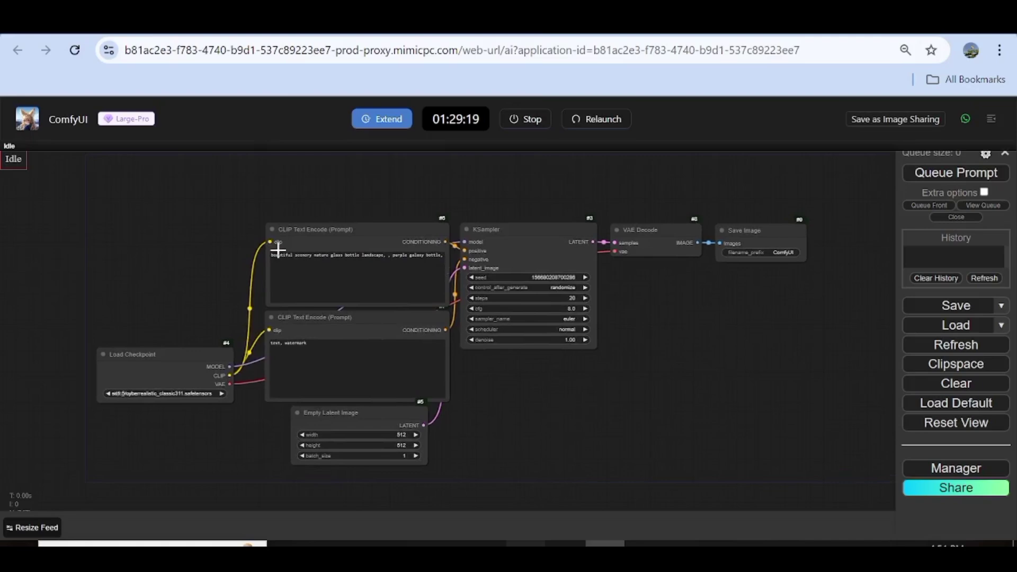
{"action": "scroll", "coordinate": [278, 249], "scroll_direction": "up", "scroll_amount": 1}
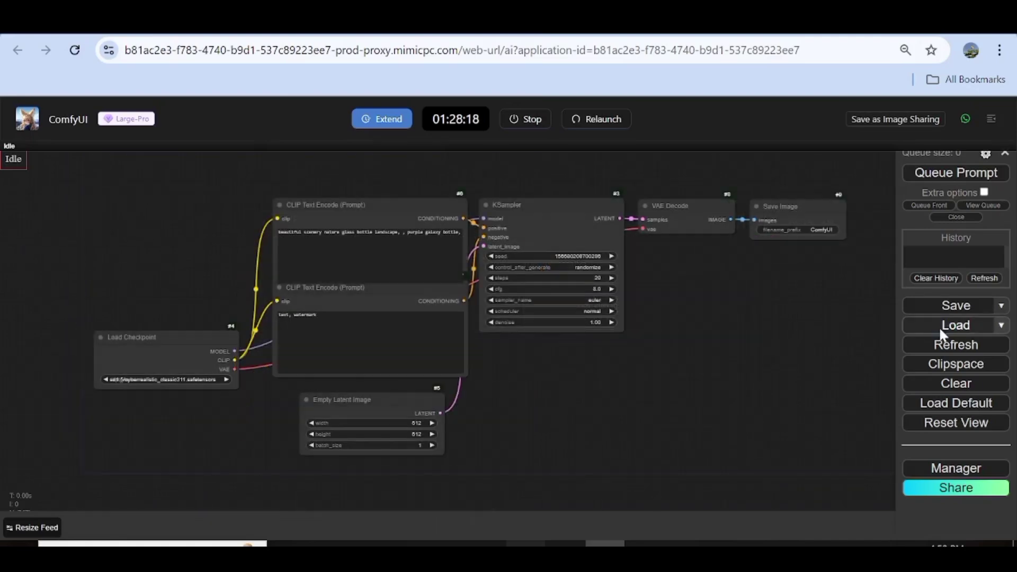
- Cancel the workflow file picker and go back to the MimicPC dashboard
{"action": "left_click", "coordinate": [941, 329]}
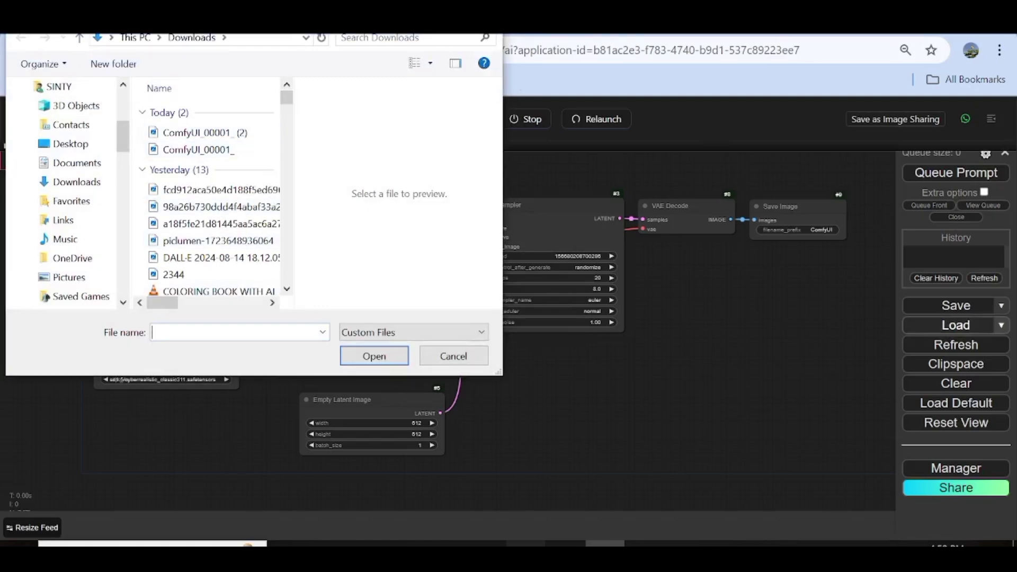
{"action": "key", "text": "Escape"}
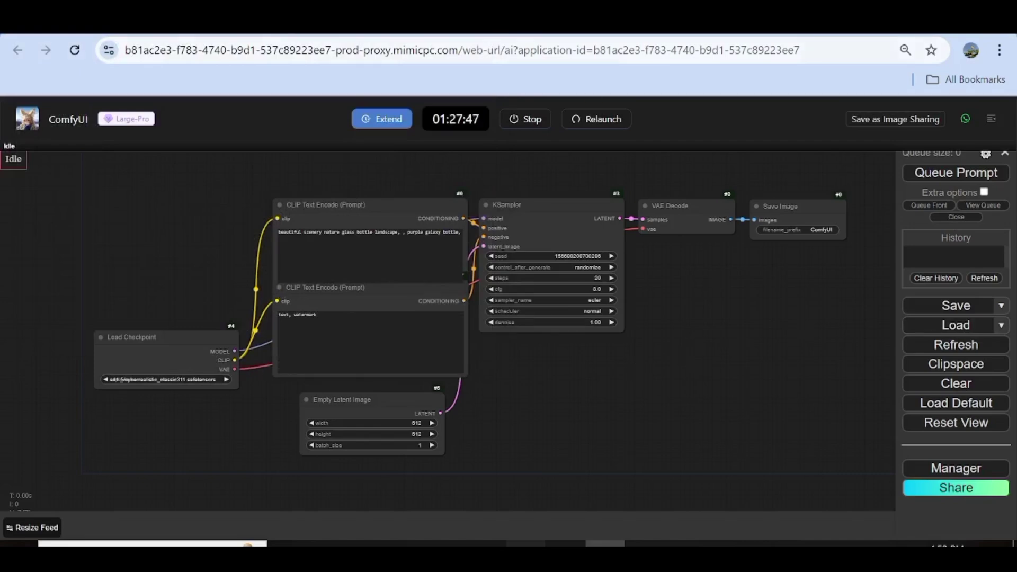
{"action": "key", "text": "alt+Left"}
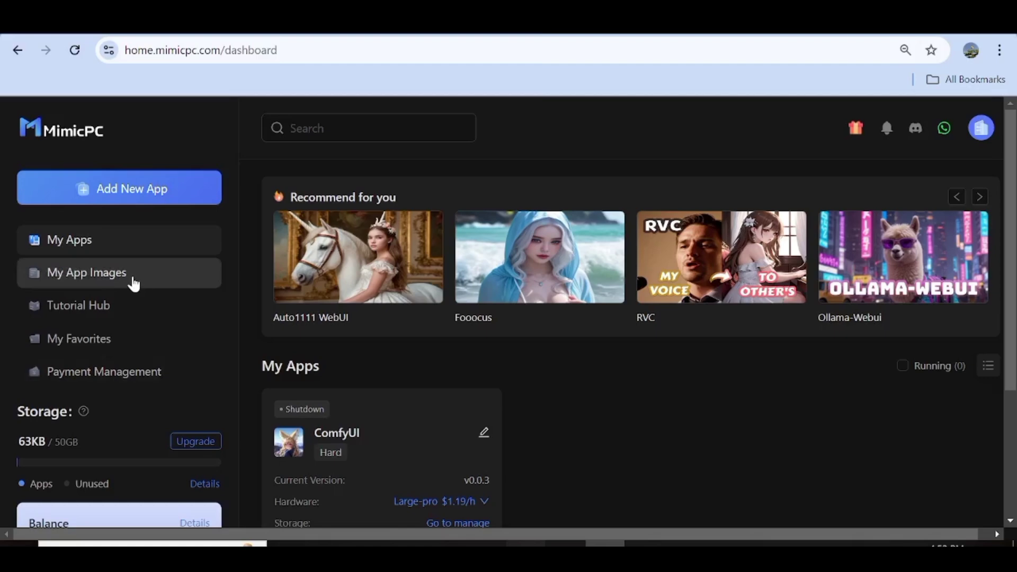
- Open the 'Running Flux on MimicPC, Now!' tutorial from Tutorial Hub and follow its Step 3 share link
{"action": "left_click", "coordinate": [132, 306]}
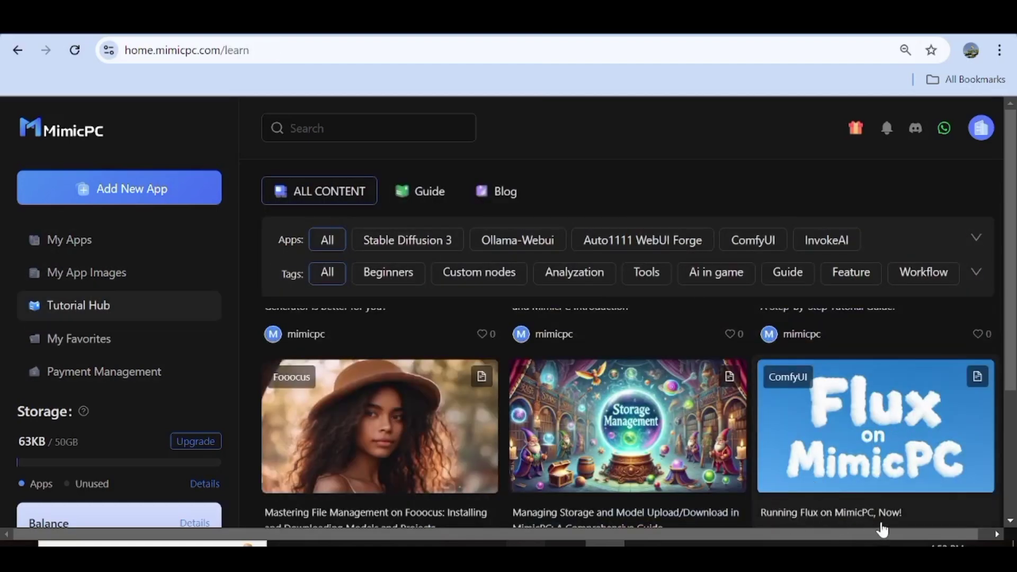
{"action": "left_click", "coordinate": [864, 420]}
{"action": "scroll", "coordinate": [520, 343], "scroll_direction": "down", "scroll_amount": 5}
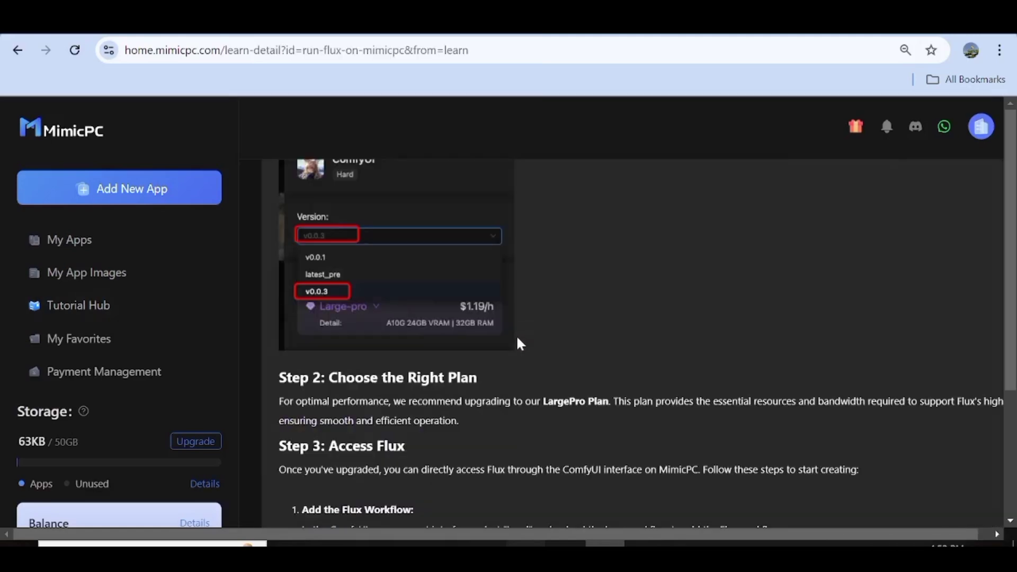
{"action": "scroll", "coordinate": [520, 343], "scroll_direction": "down", "scroll_amount": 2}
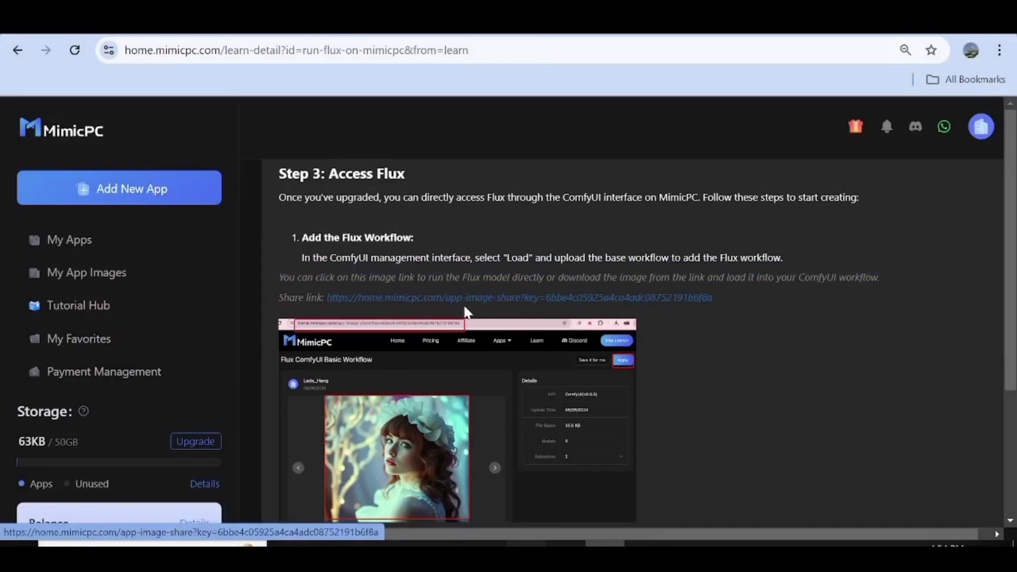
{"action": "left_click", "coordinate": [361, 266]}
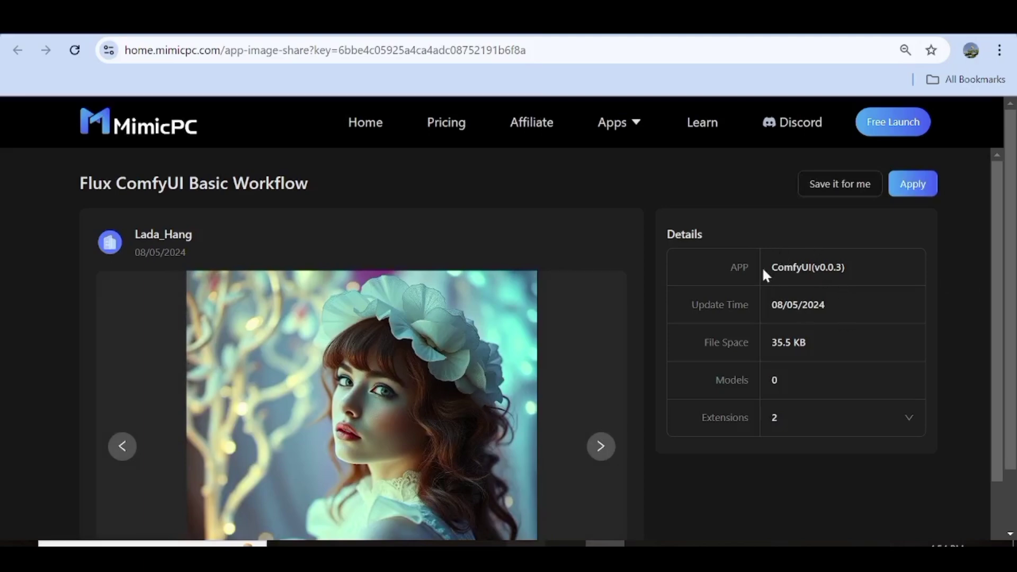
- Apply the shared Flux workflow on Large-pro hardware with a 1h 30m run time and launch it
{"action": "left_click", "coordinate": [917, 189]}
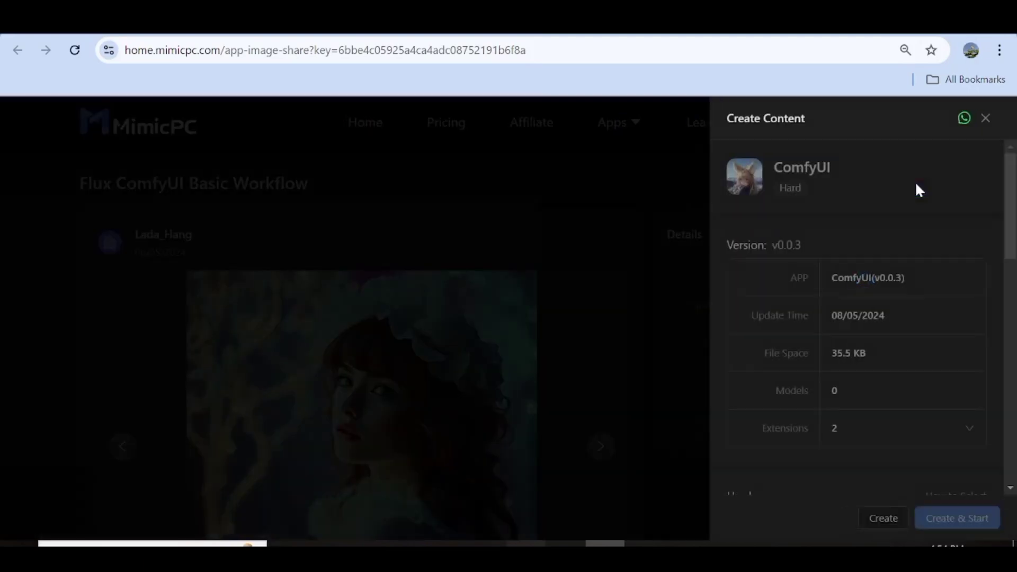
{"action": "scroll", "coordinate": [845, 233], "scroll_direction": "down", "scroll_amount": 8}
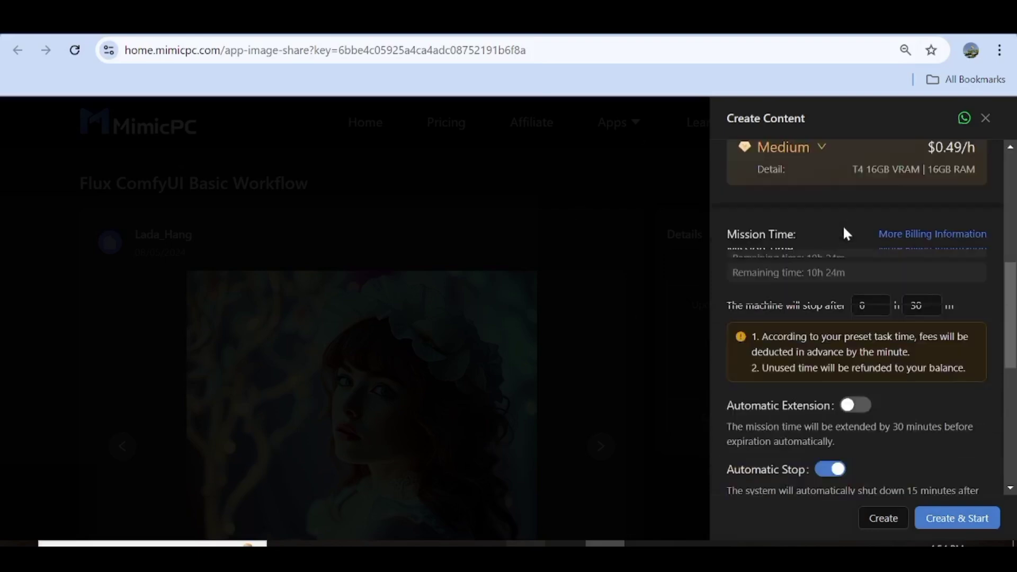
{"action": "scroll", "coordinate": [843, 233], "scroll_direction": "up", "scroll_amount": 1}
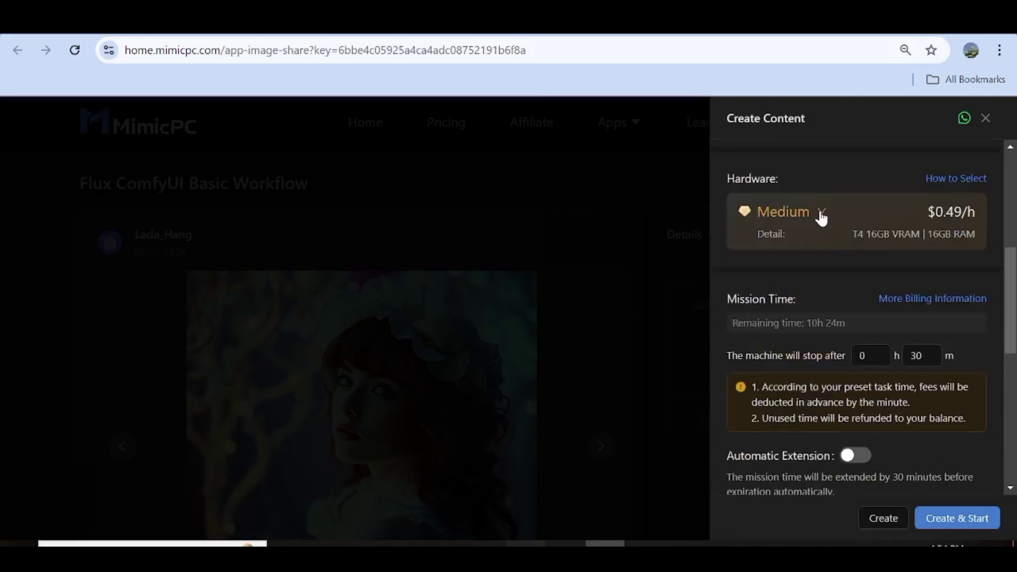
{"action": "left_click", "coordinate": [821, 213]}
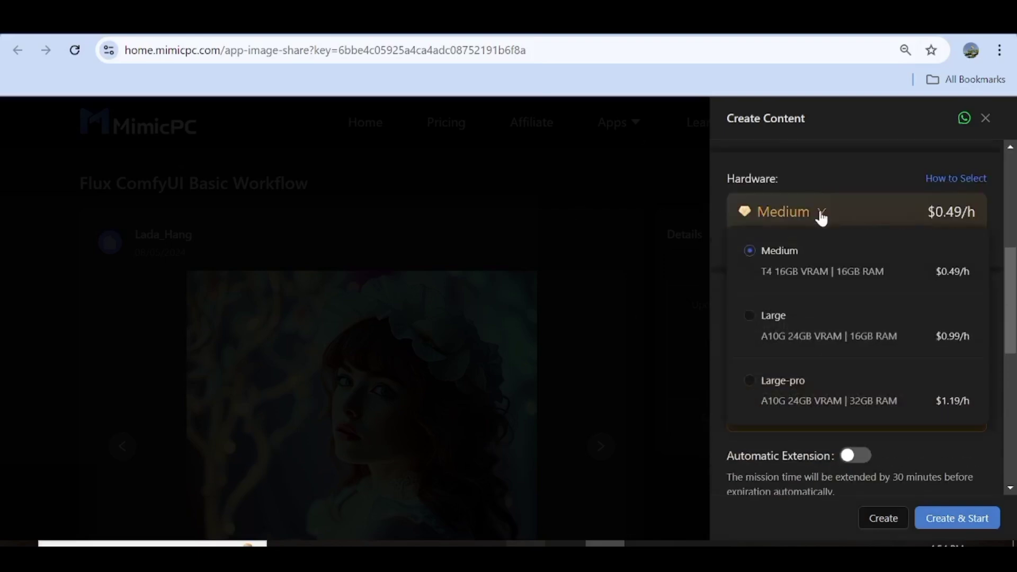
{"action": "left_click", "coordinate": [781, 381]}
{"action": "scroll", "coordinate": [869, 305], "scroll_direction": "down", "scroll_amount": 1}
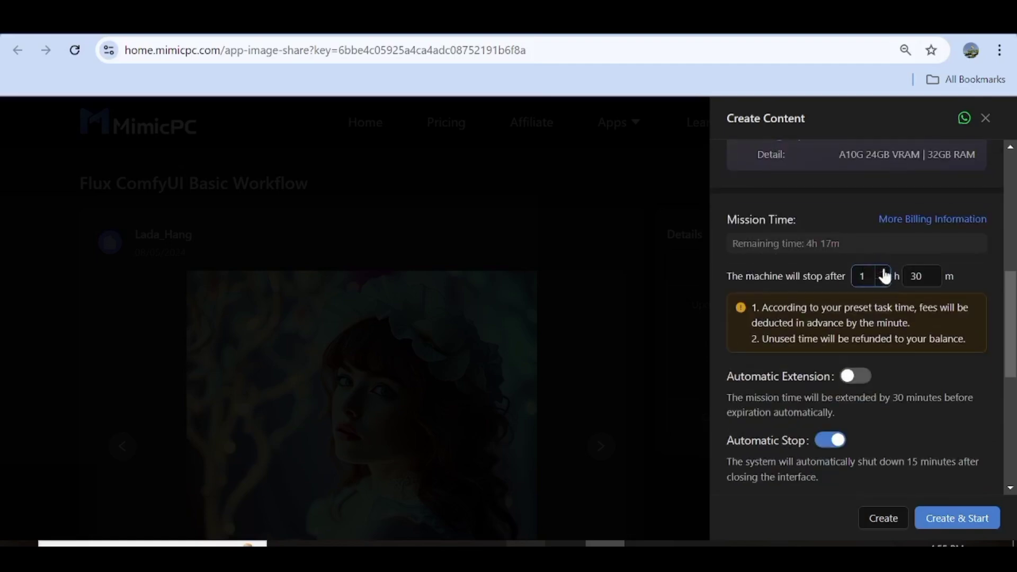
{"action": "scroll", "coordinate": [848, 289], "scroll_direction": "down", "scroll_amount": 2}
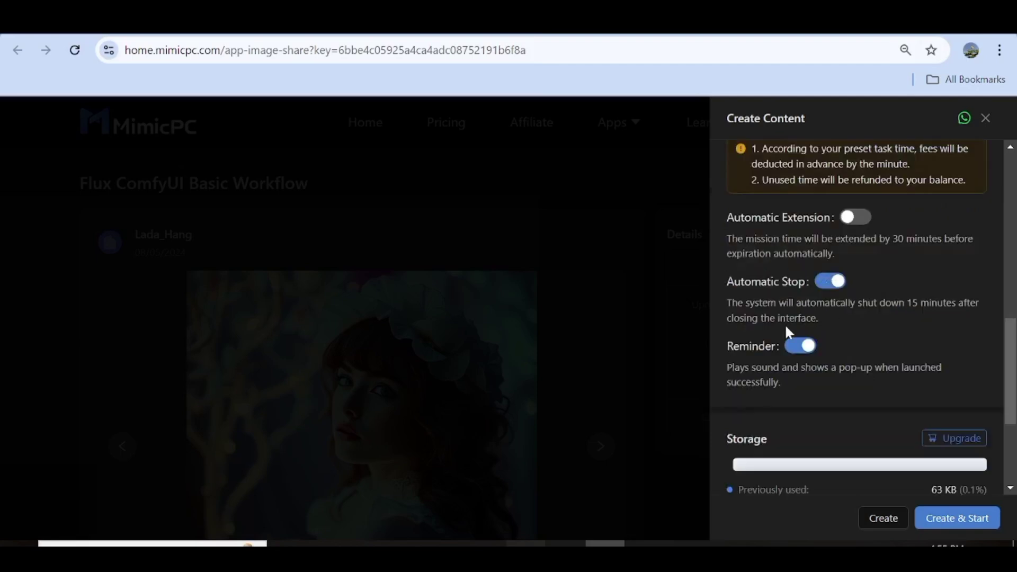
{"action": "scroll", "coordinate": [857, 317], "scroll_direction": "down", "scroll_amount": 3}
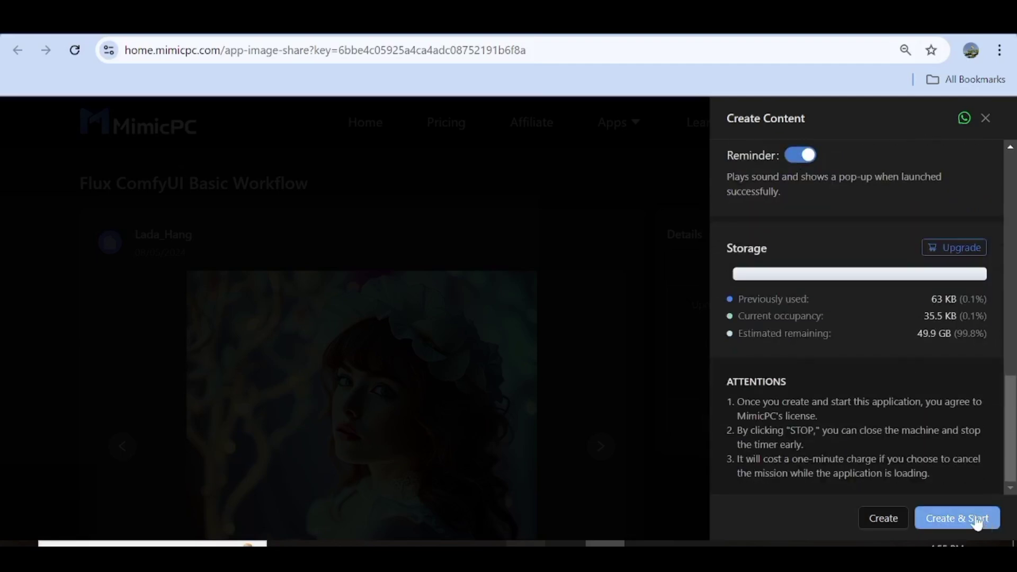
{"action": "left_click", "coordinate": [947, 517]}
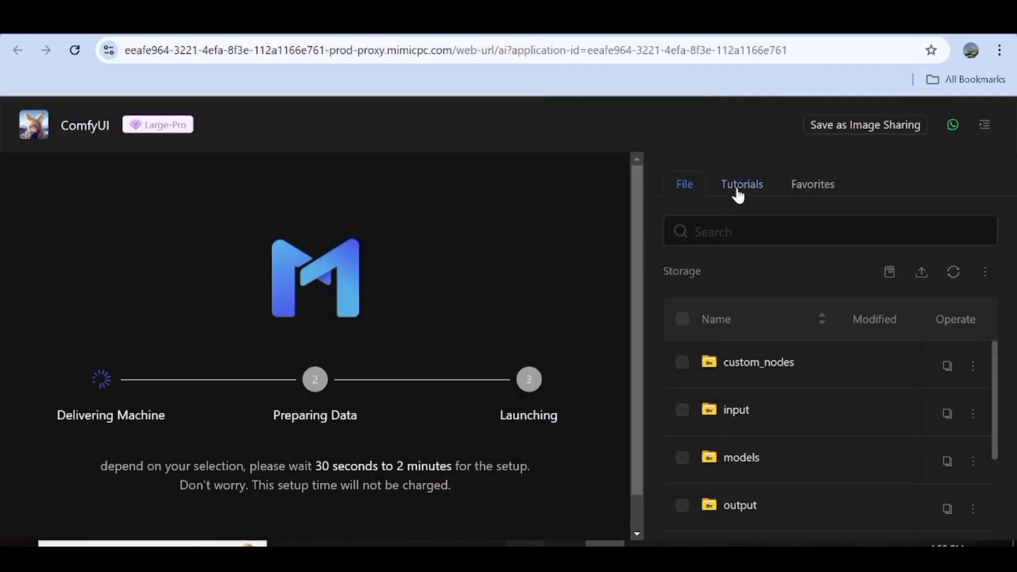
- Zoom the browser out while the Flux ComfyUI app finishes launching
{"action": "key", "text": "ctrl+minus"}
{"action": "key", "text": "ctrl+minus"}
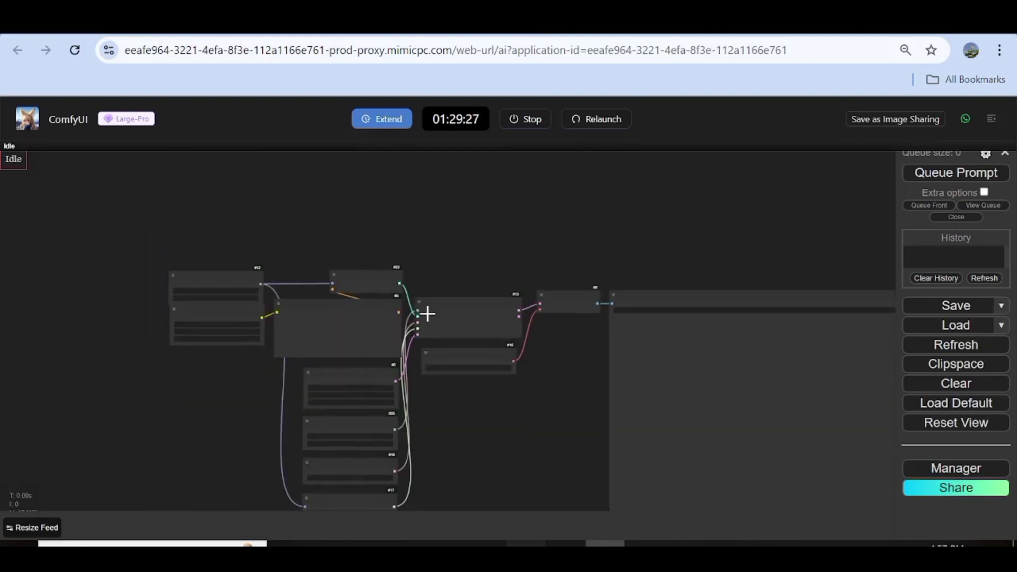
{"action": "scroll", "coordinate": [427, 314], "scroll_direction": "up", "scroll_amount": 3}
{"action": "scroll", "coordinate": [427, 314], "scroll_direction": "up", "scroll_amount": 2}
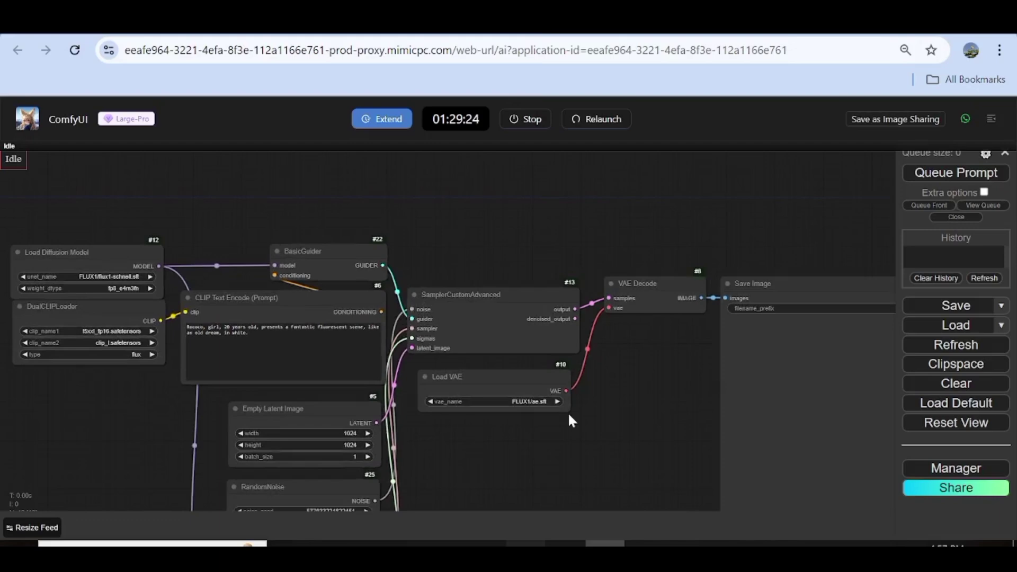
{"action": "left_click_drag", "start_coordinate": [570, 421], "coordinate": [626, 406]}
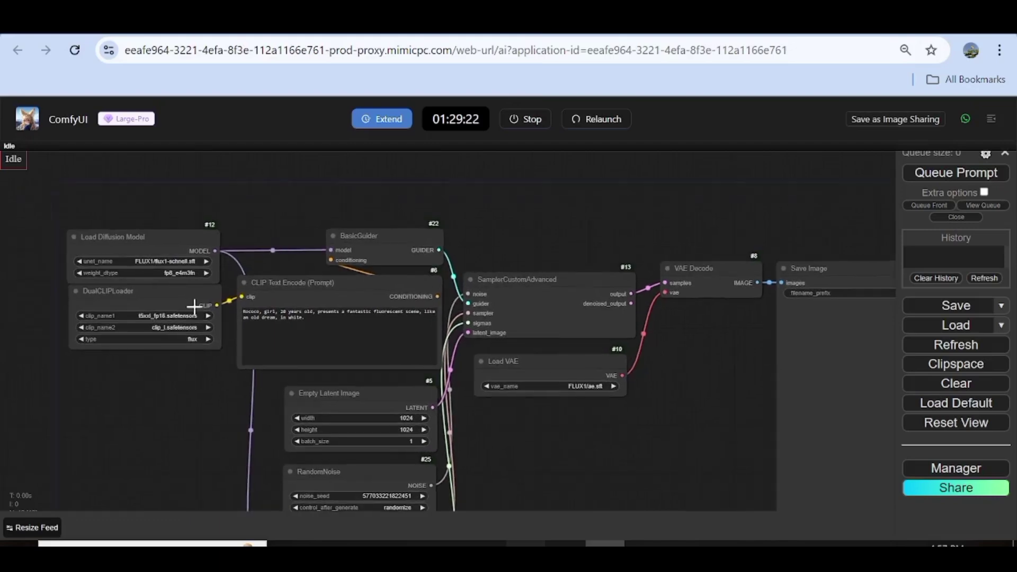
{"action": "scroll", "coordinate": [226, 229], "scroll_direction": "up", "scroll_amount": 8}
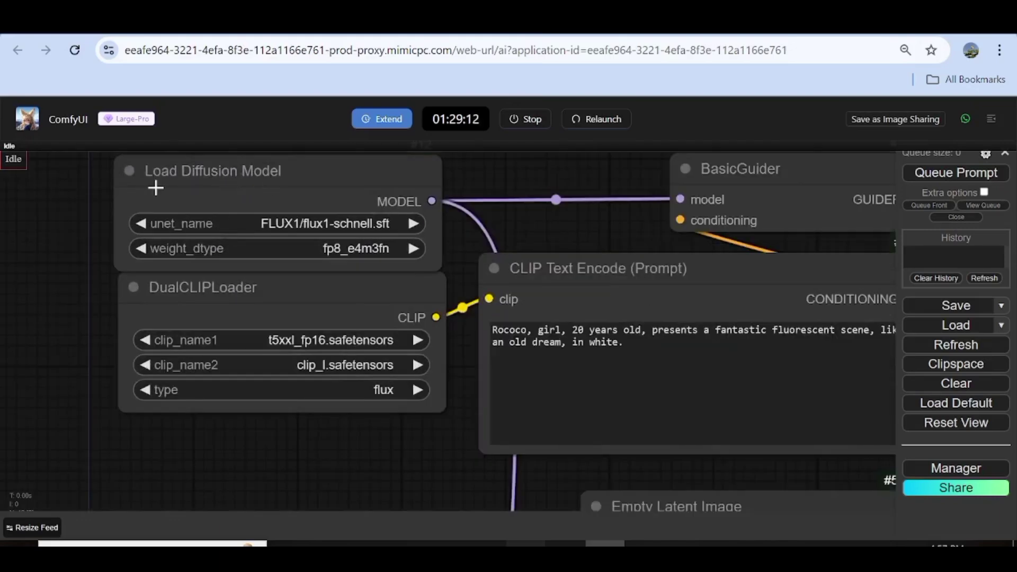
- Switch Load Diffusion Model's unet_name to FLUX1/flux1-dev.safetensors and scroll to Empty Latent Image
{"action": "left_click", "coordinate": [376, 223]}
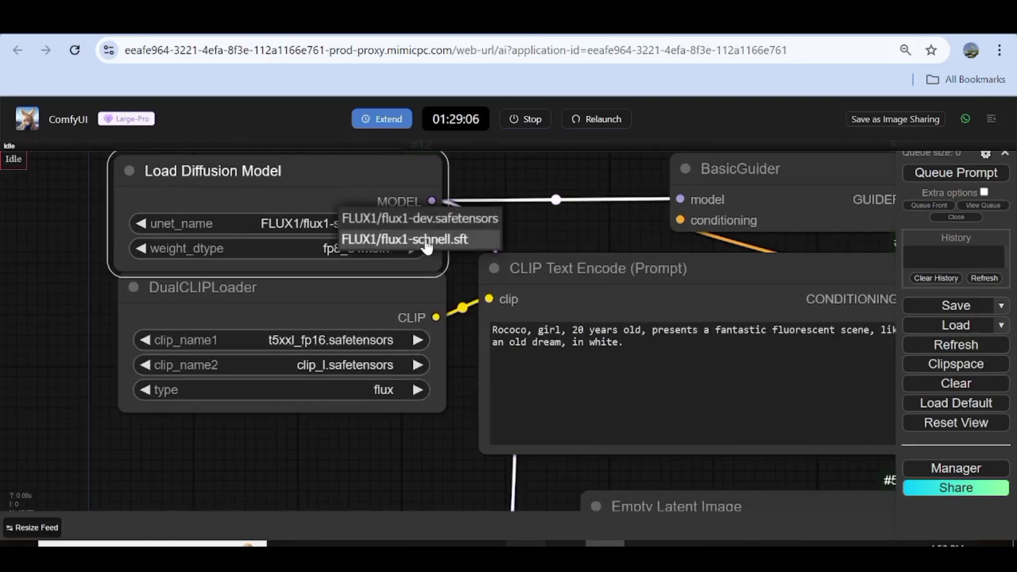
{"action": "left_click", "coordinate": [446, 218]}
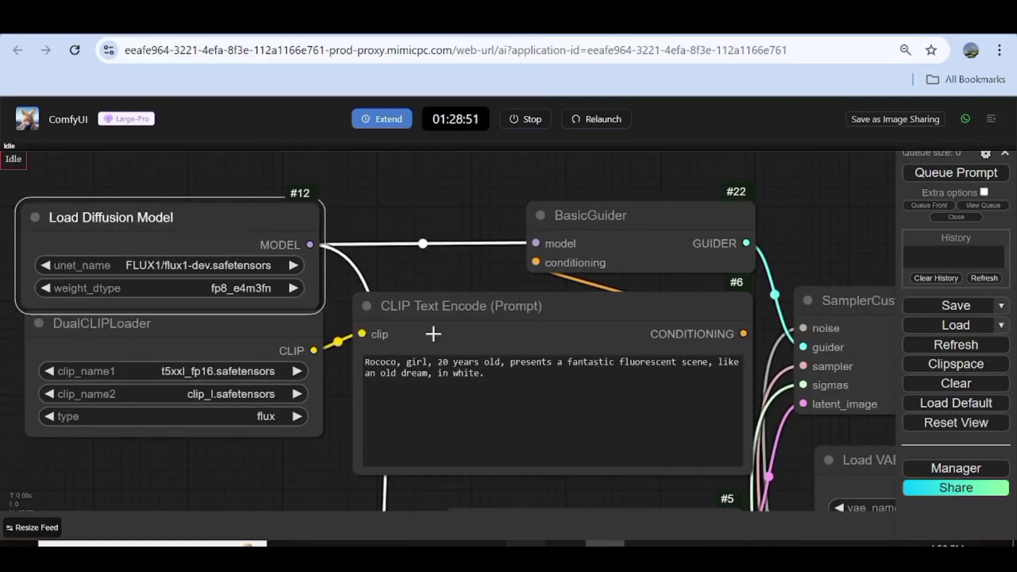
{"action": "scroll", "coordinate": [433, 333], "scroll_direction": "up", "scroll_amount": 3}
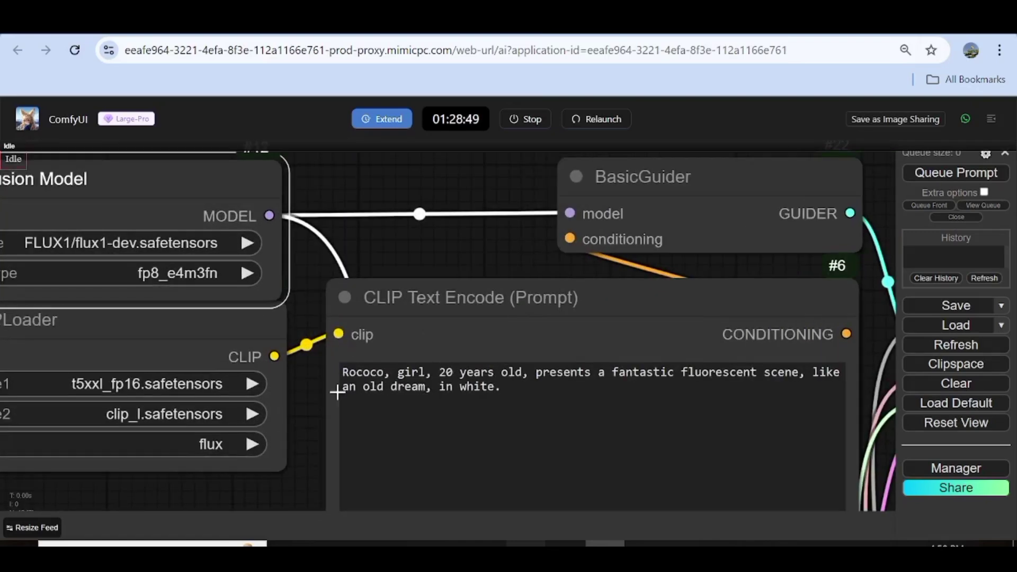
{"action": "scroll", "coordinate": [620, 339], "scroll_direction": "down", "scroll_amount": 3}
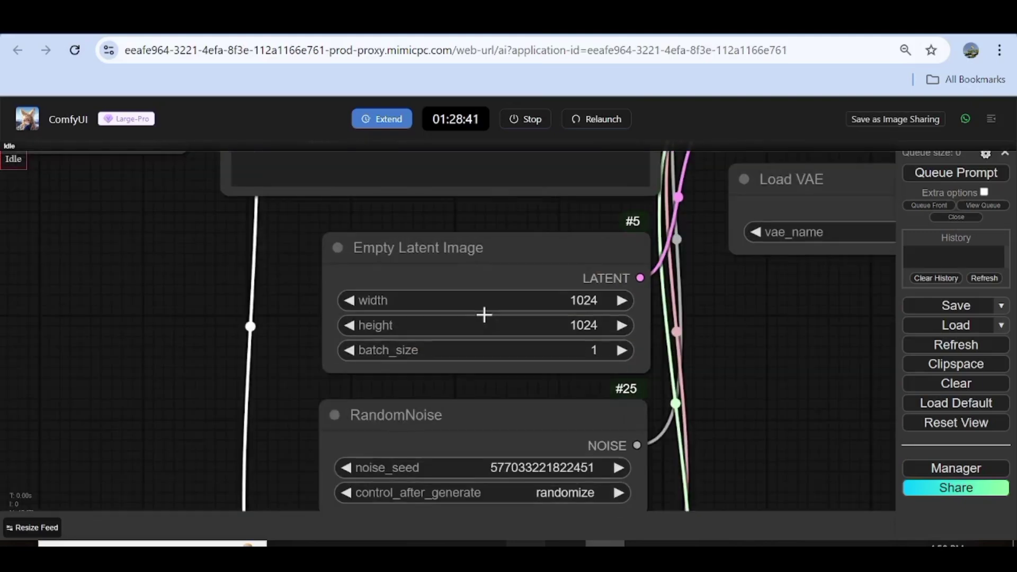
{"action": "scroll", "coordinate": [483, 313], "scroll_direction": "up", "scroll_amount": 1}
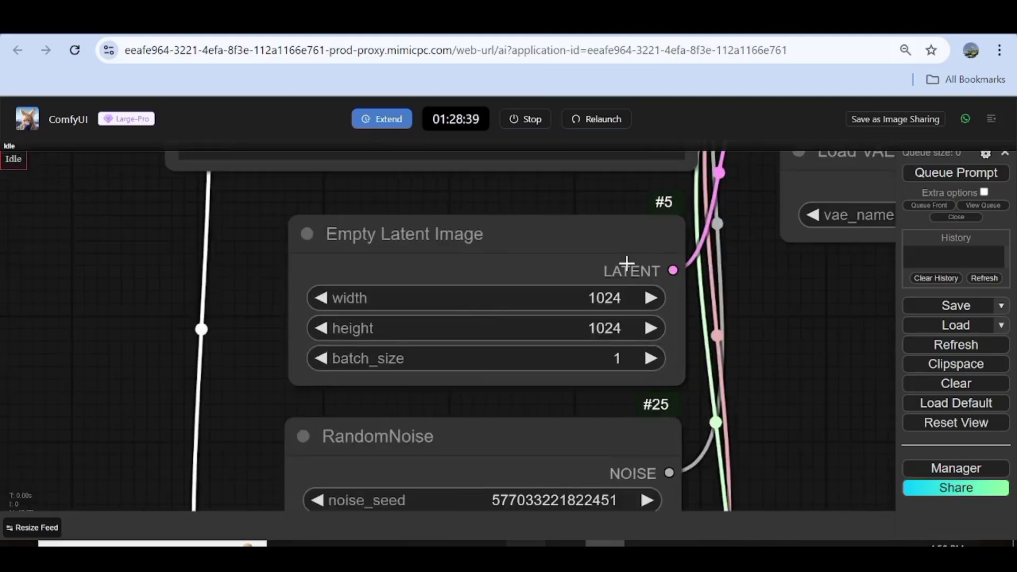
- Set the Empty Latent Image height to 1080 and the batch size to 3
{"action": "left_click", "coordinate": [608, 298]}
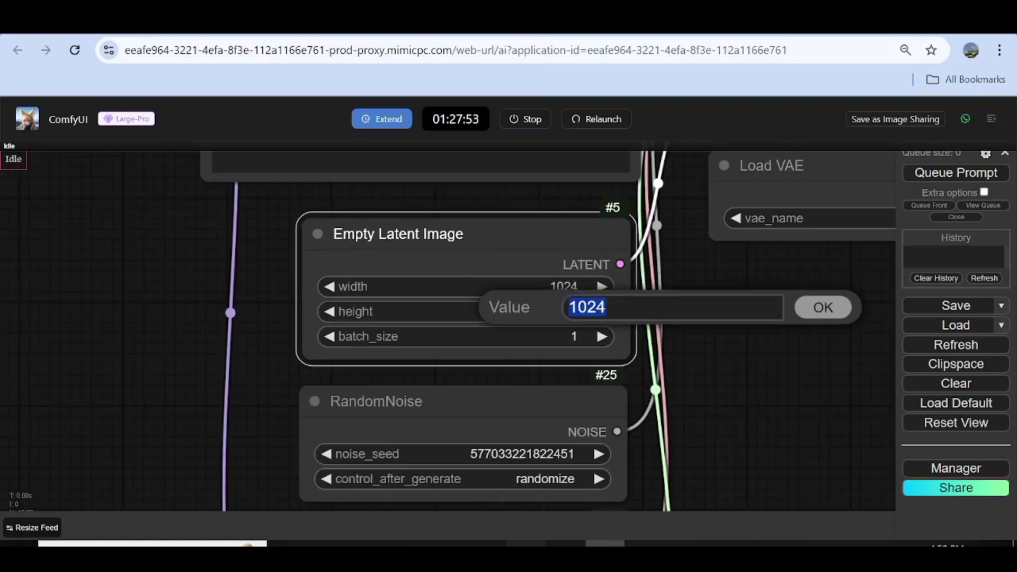
{"action": "type", "text": "1080"}
{"action": "key", "text": "Return"}
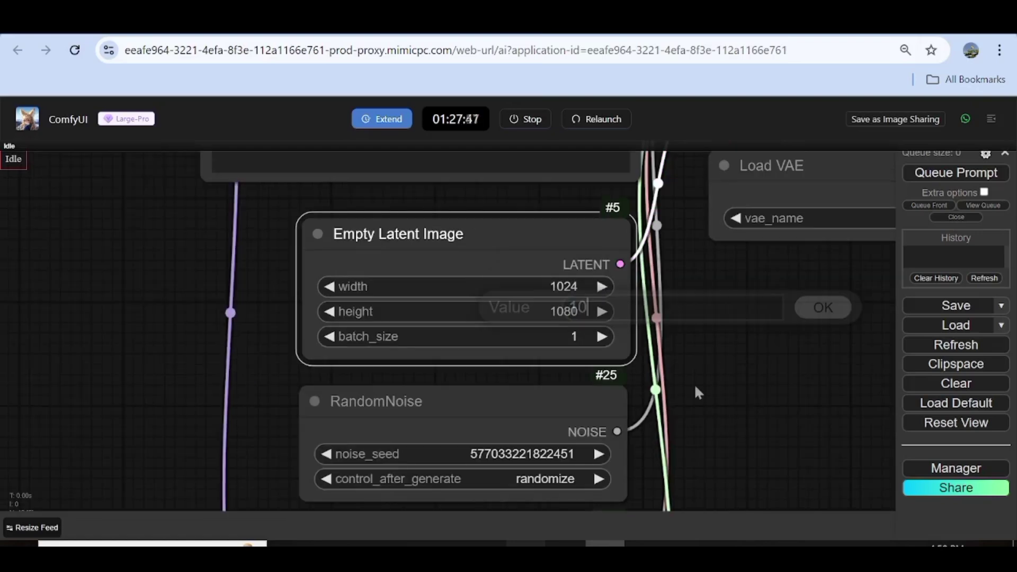
{"action": "left_click", "coordinate": [509, 334]}
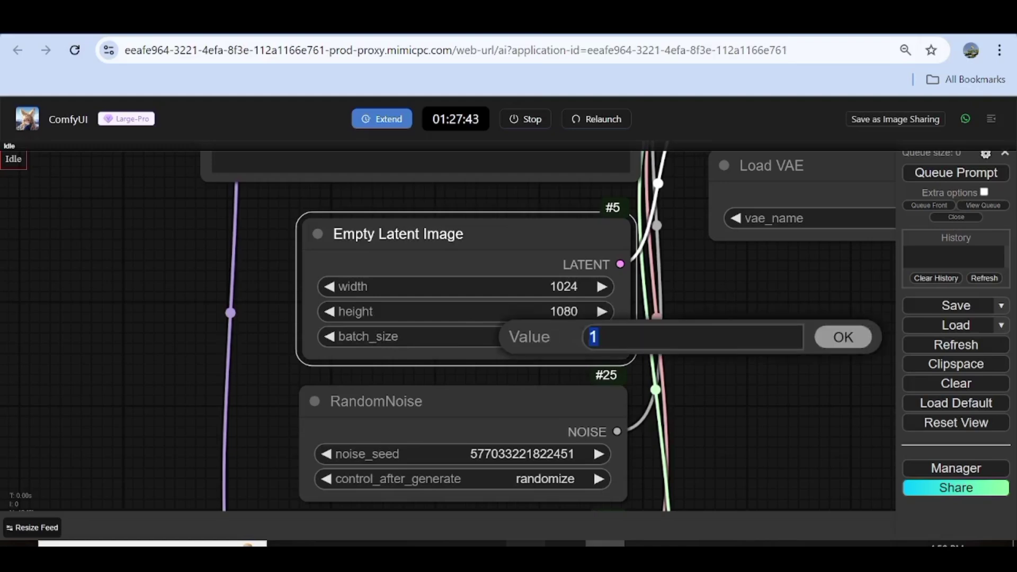
{"action": "type", "text": "3"}
{"action": "key", "text": "BackSpace"}
{"action": "left_click", "coordinate": [843, 337]}
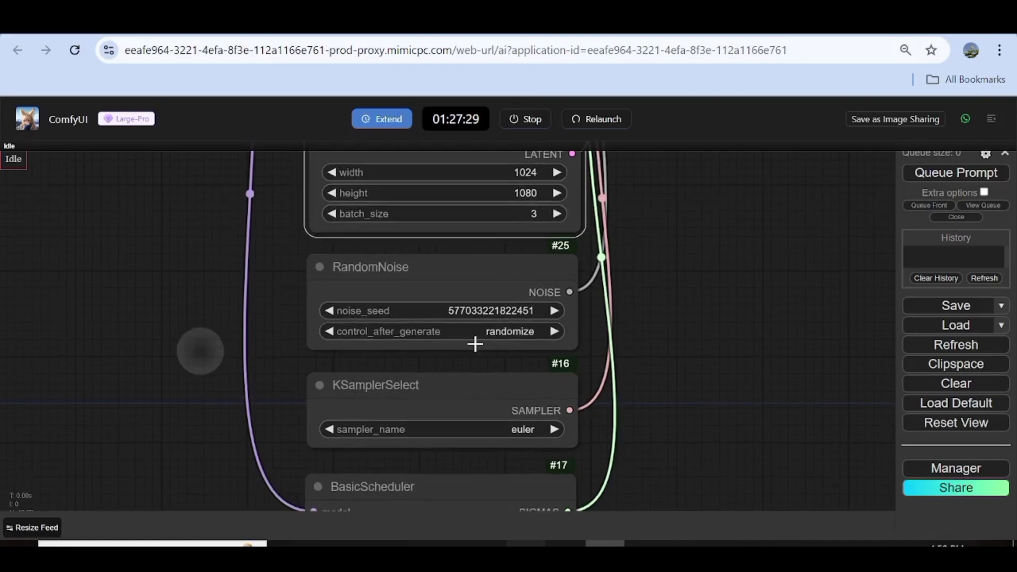
- Pan across the canvas to review the upper nodes and the decode and Save Image nodes
{"action": "scroll", "coordinate": [474, 345], "scroll_direction": "down", "scroll_amount": 2}
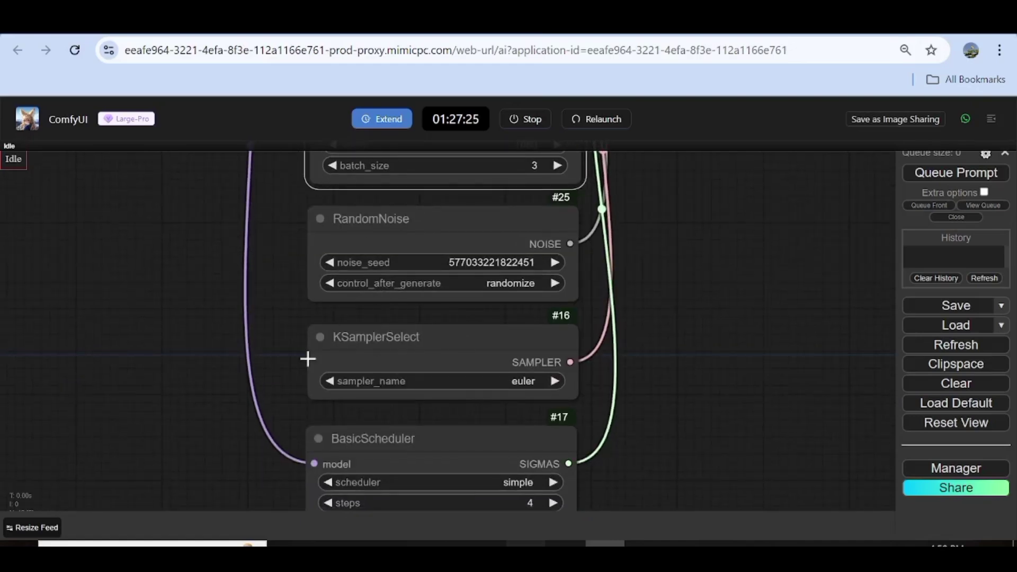
{"action": "left_click_drag", "start_coordinate": [203, 420], "coordinate": [206, 301]}
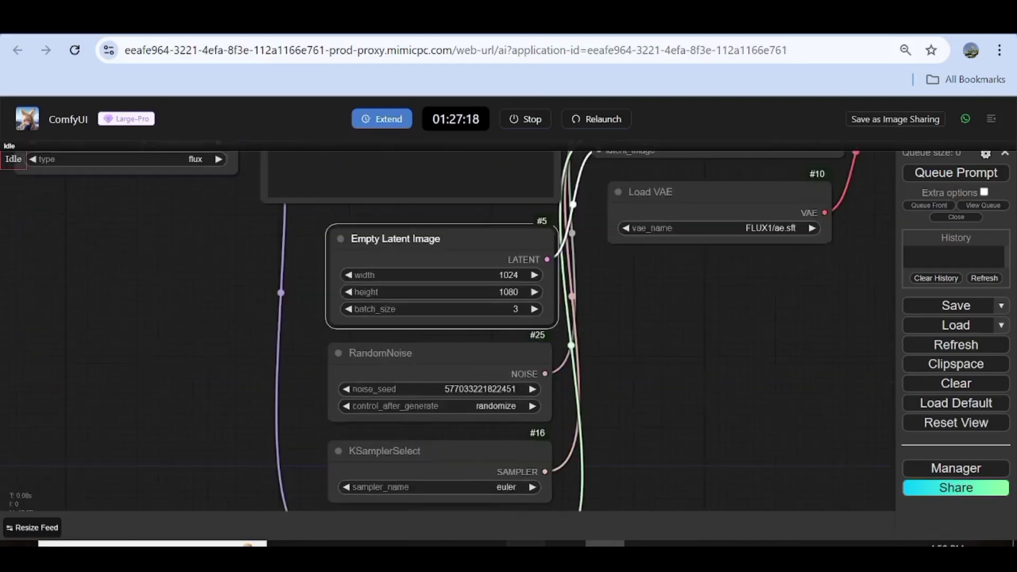
{"action": "left_click_drag", "start_coordinate": [205, 301], "coordinate": [50, 451]}
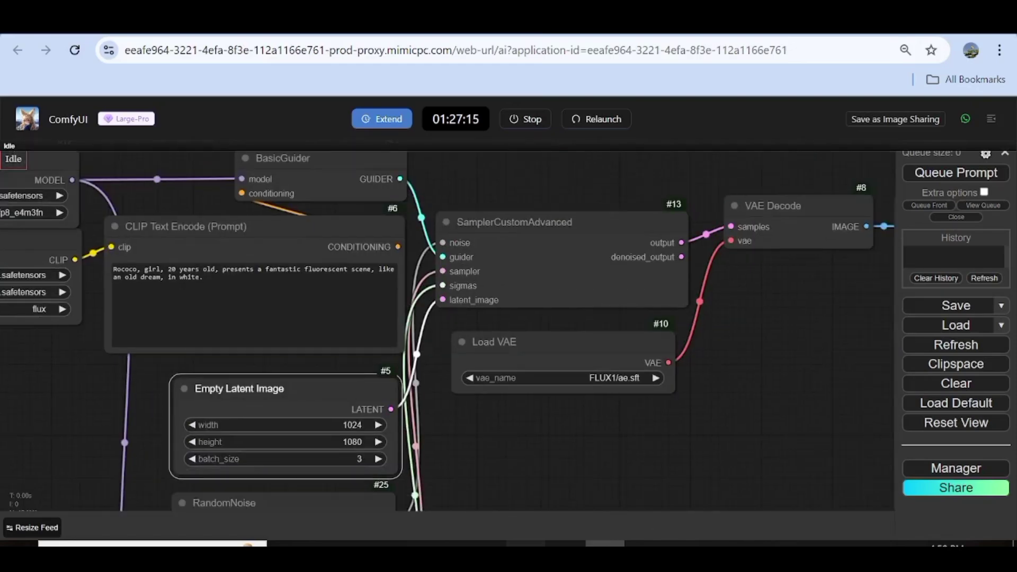
{"action": "left_click_drag", "start_coordinate": [530, 424], "coordinate": [414, 406]}
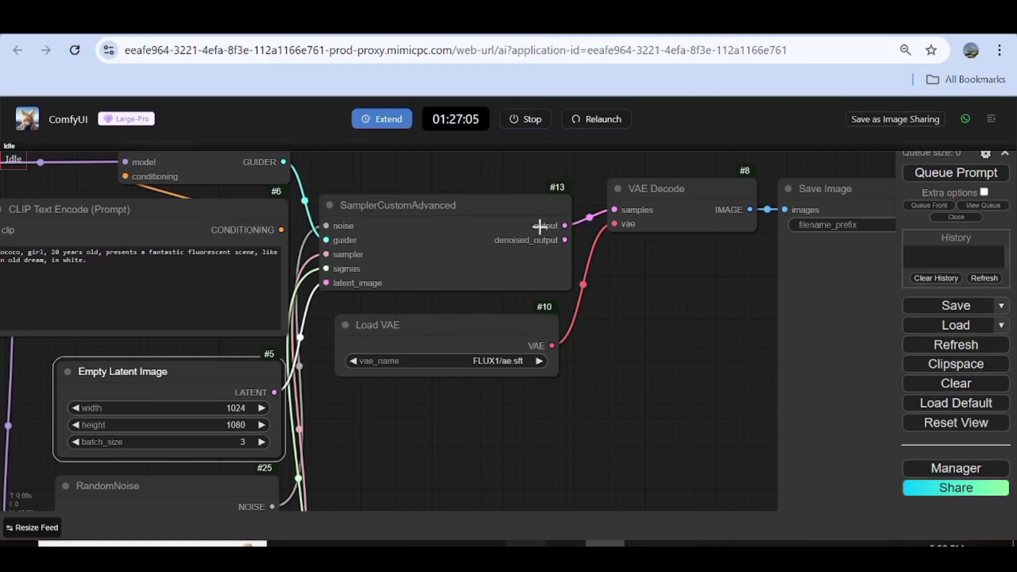
{"action": "left_click", "coordinate": [563, 396]}
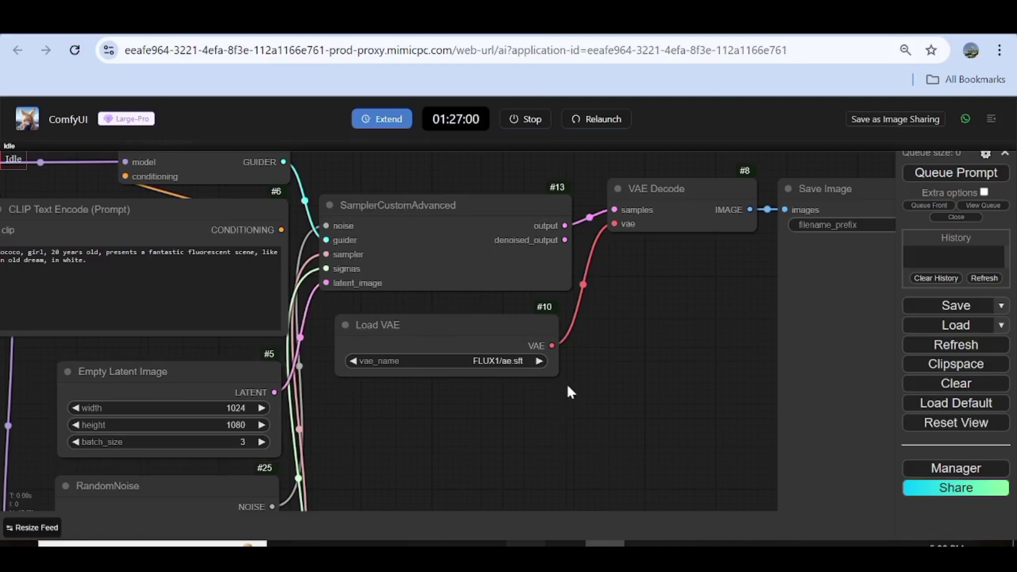
{"action": "scroll", "coordinate": [567, 392], "scroll_direction": "down", "scroll_amount": 5}
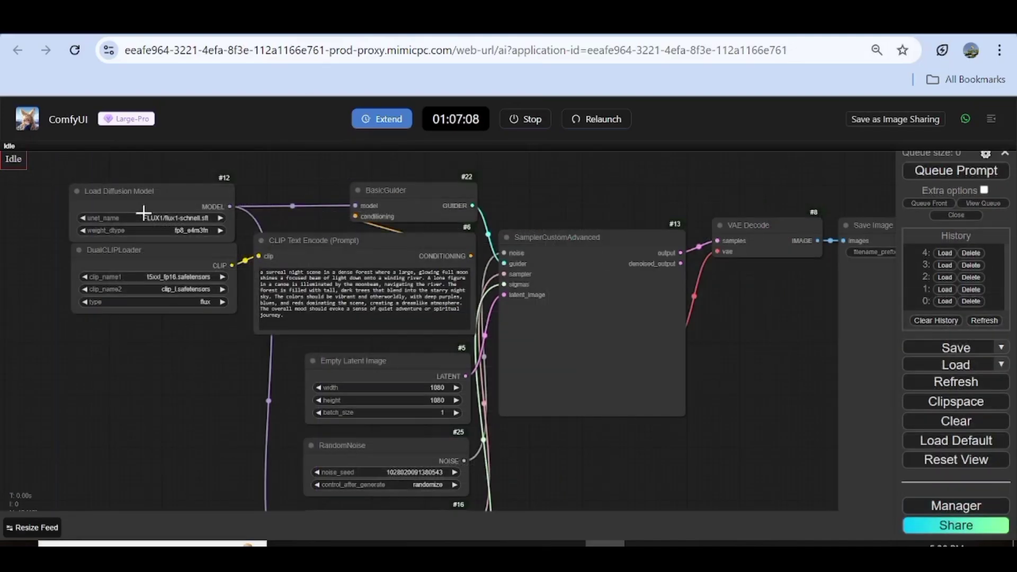
- Switch the model to FLUX1/flux1-schnell.sft, set batch size 1, and queue the generation
{"action": "left_click", "coordinate": [143, 218]}
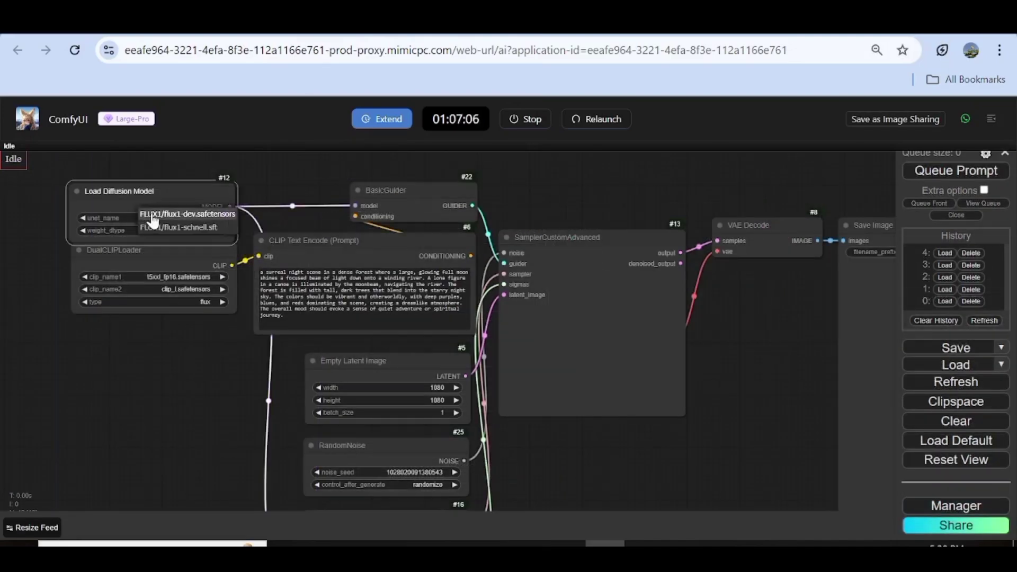
{"action": "left_click", "coordinate": [178, 227]}
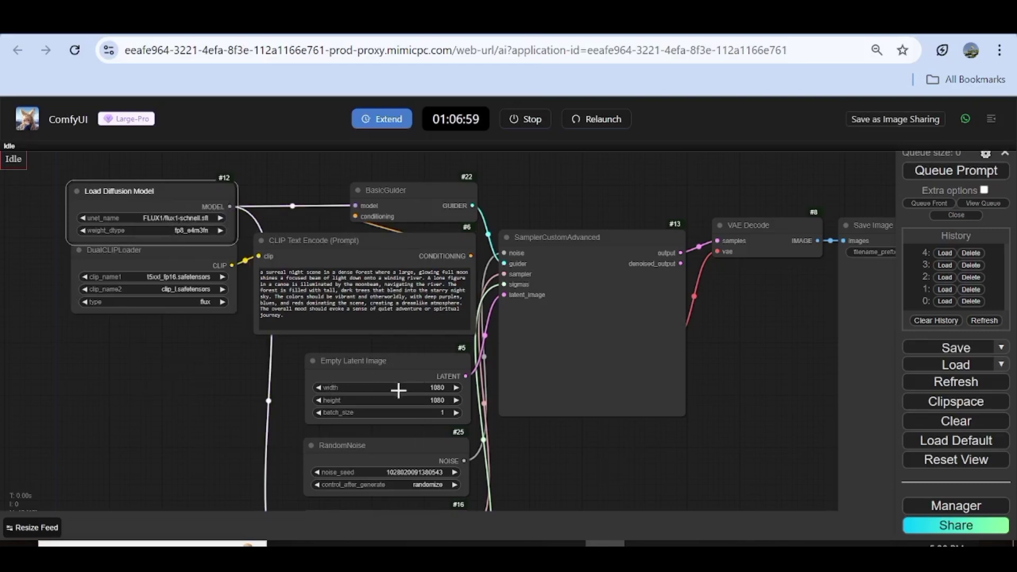
{"action": "left_click", "coordinate": [438, 412]}
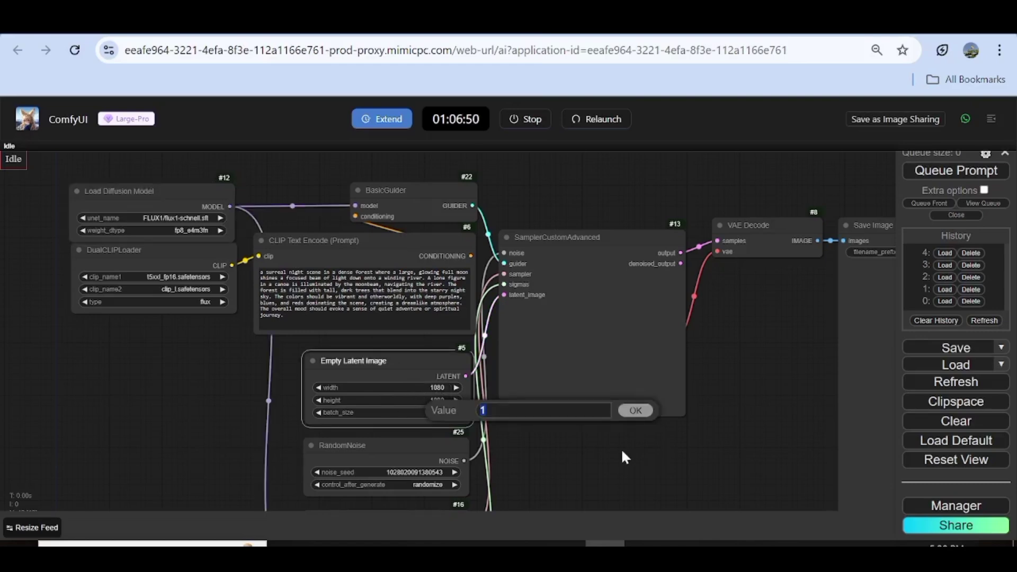
{"action": "left_click", "coordinate": [643, 410]}
{"action": "left_click_drag", "start_coordinate": [643, 409], "coordinate": [568, 363]}
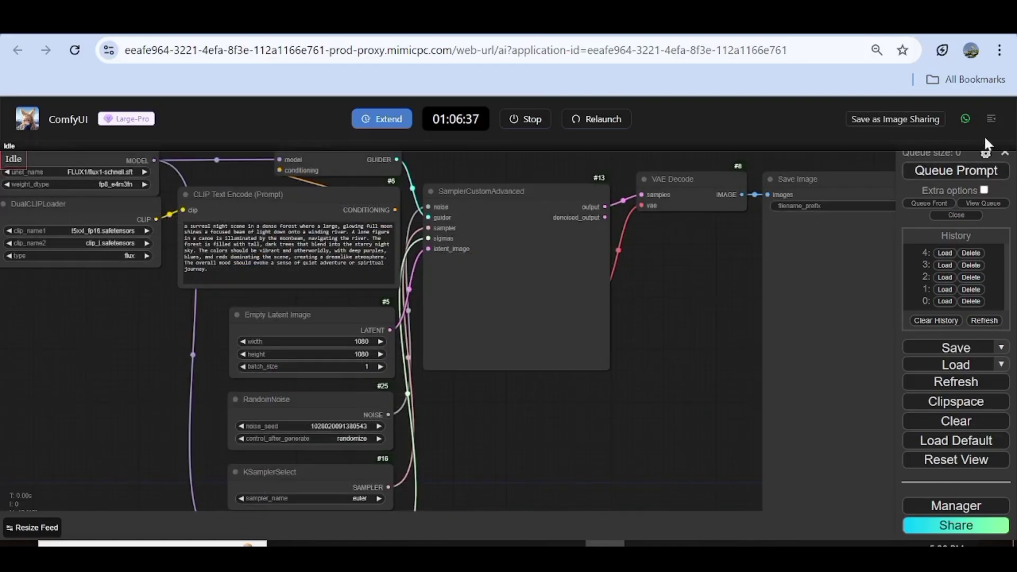
{"action": "left_click", "coordinate": [954, 173]}
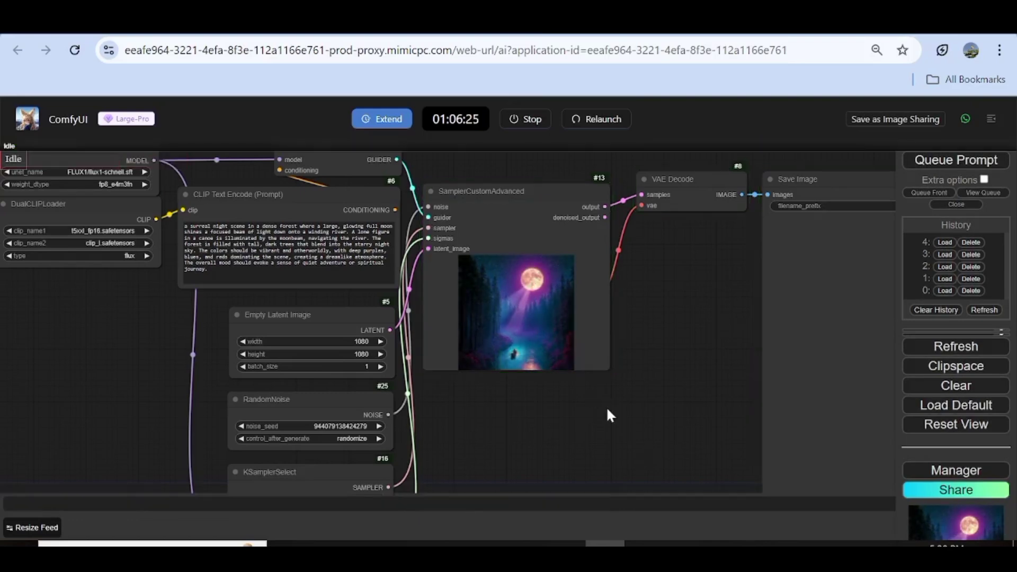
- View the moonlit-forest canoe image enlarged, close it, and click into the prompt text
{"action": "scroll", "coordinate": [673, 371], "scroll_direction": "down", "scroll_amount": 2}
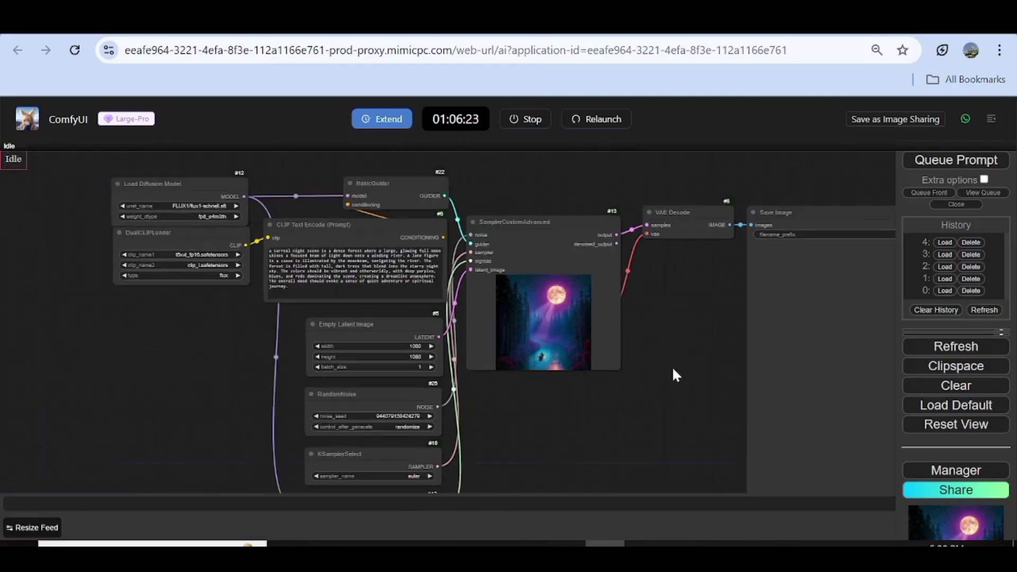
{"action": "scroll", "coordinate": [672, 374], "scroll_direction": "up", "scroll_amount": 1}
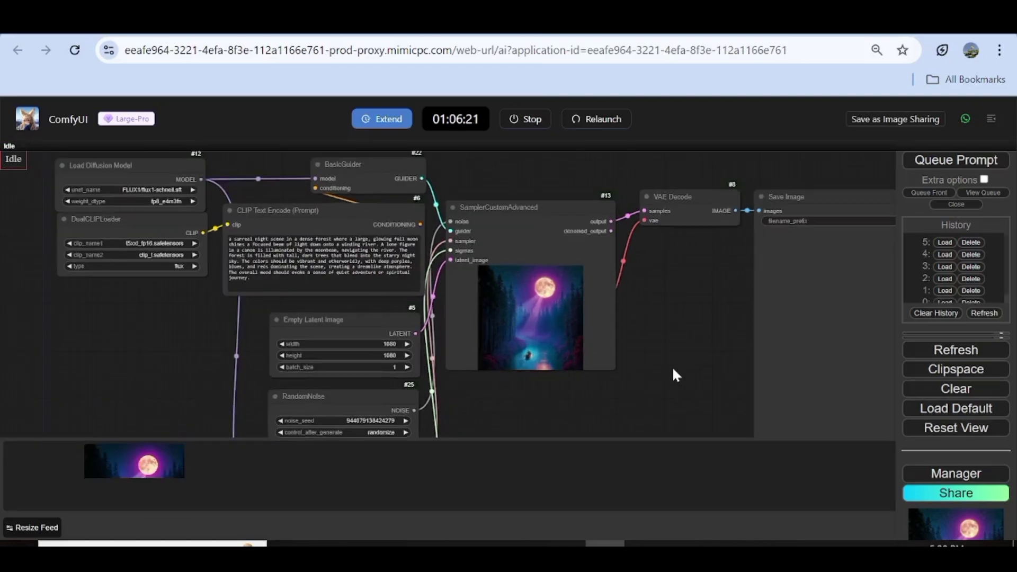
{"action": "left_click", "coordinate": [535, 329]}
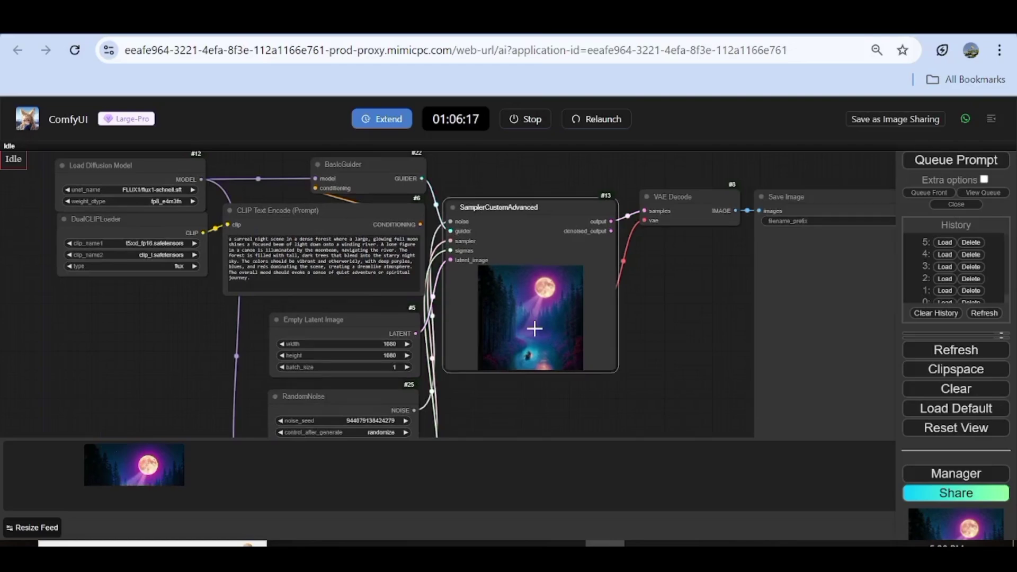
{"action": "left_click", "coordinate": [535, 328]}
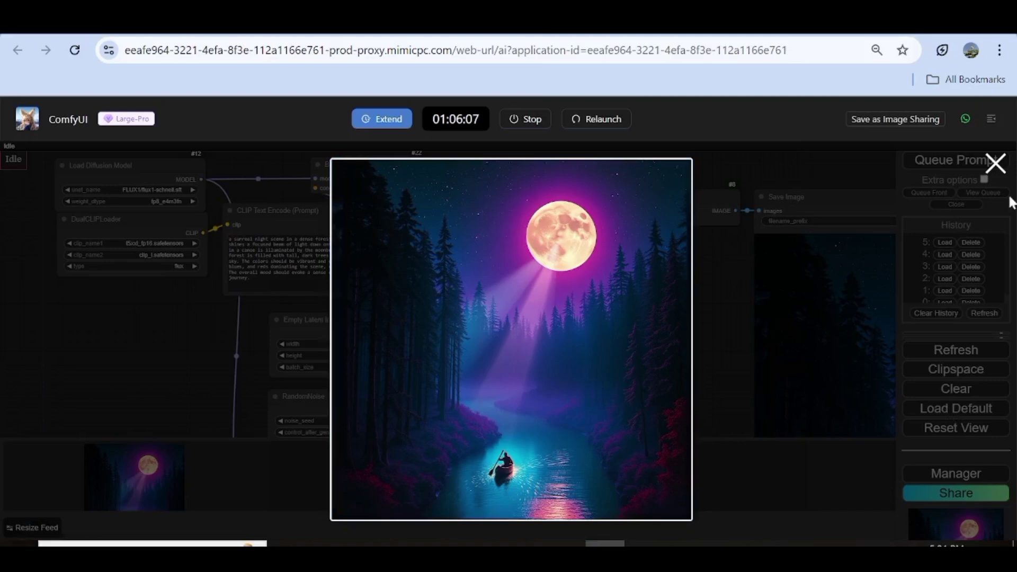
{"action": "left_click", "coordinate": [995, 169]}
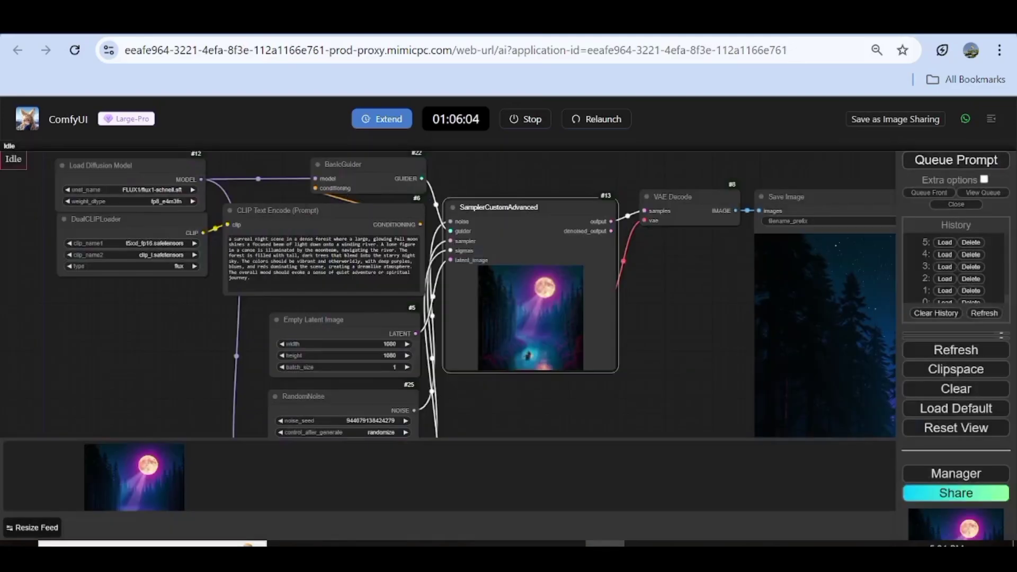
{"action": "left_click", "coordinate": [250, 278]}
- Replace the old prompt with the pasted Deep Sea Nightscape text and queue it
{"action": "left_click_drag", "start_coordinate": [249, 278], "coordinate": [228, 239]}
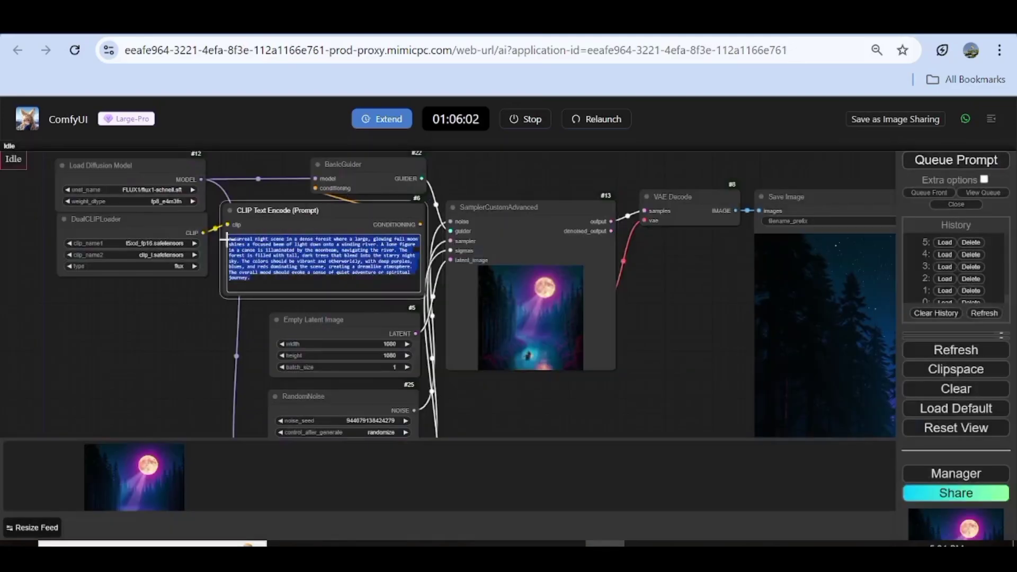
{"action": "key", "text": "BackSpace"}
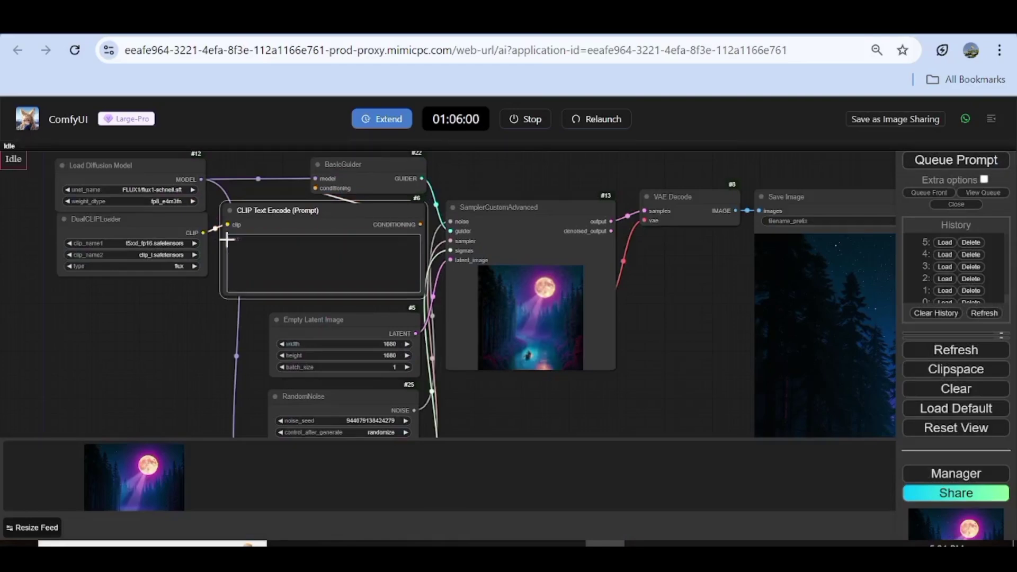
{"action": "type", "text": "Deep Sea Nightscape Concept: A night-time underwater scene featuring bioluminescent creatures like jellyfish, glowing plankton, and deep-sea fish. The background can be dark and mysterious, with splashes of neon colors from the glowing creatures. Include a large, gentle giant like a glowing whale swimming peacefully. Style: Dark, atmospheric with glowing highlights, creating a dreamy and otherworldly feel. Products: This would be striking on products like tapestries, phone cases, and art prints."}
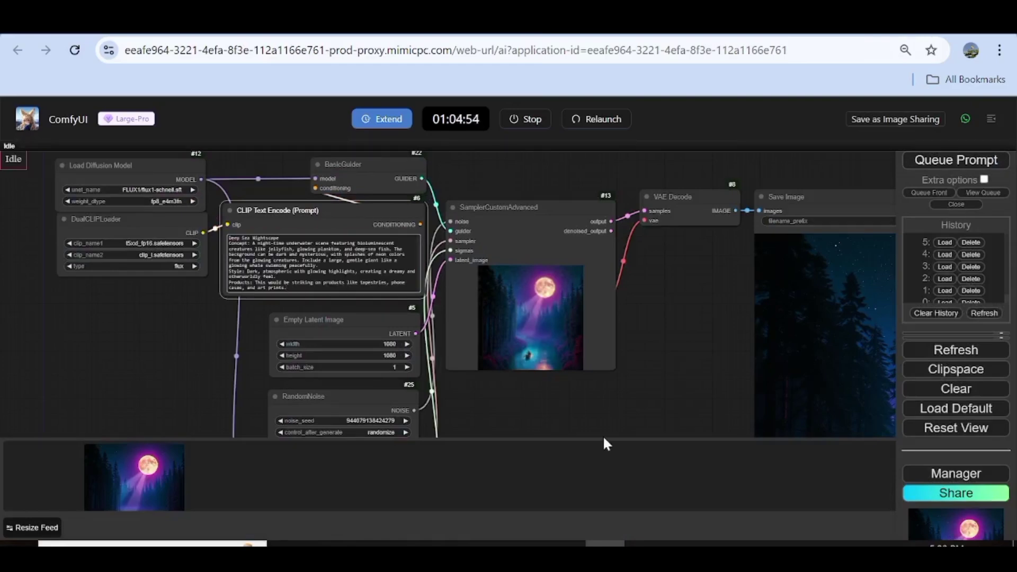
{"action": "left_click", "coordinate": [950, 166]}
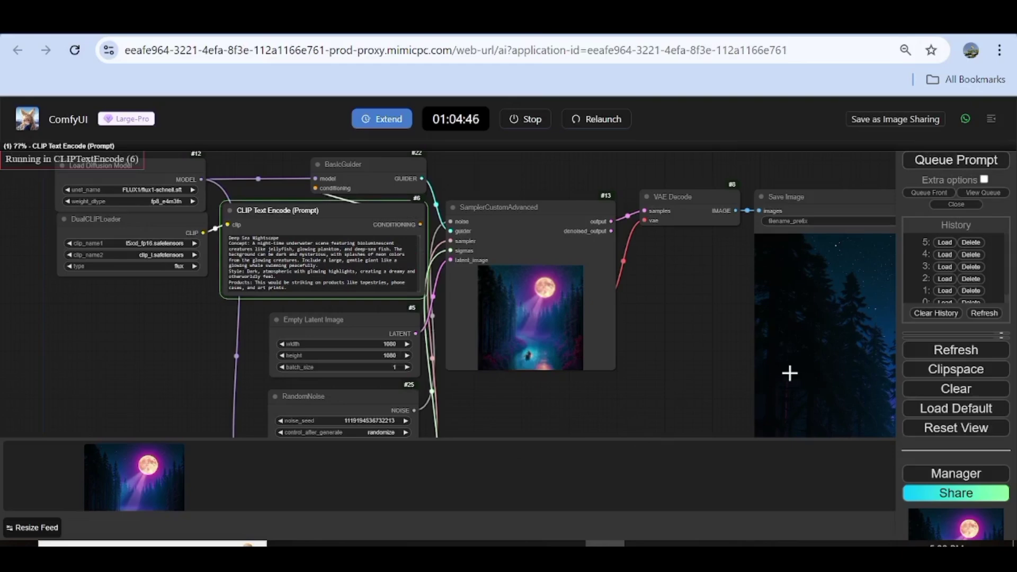
- Bring the Save Image preview into view and enlarge the whale-and-jellyfish image
{"action": "scroll", "coordinate": [132, 339], "scroll_direction": "down", "scroll_amount": 6}
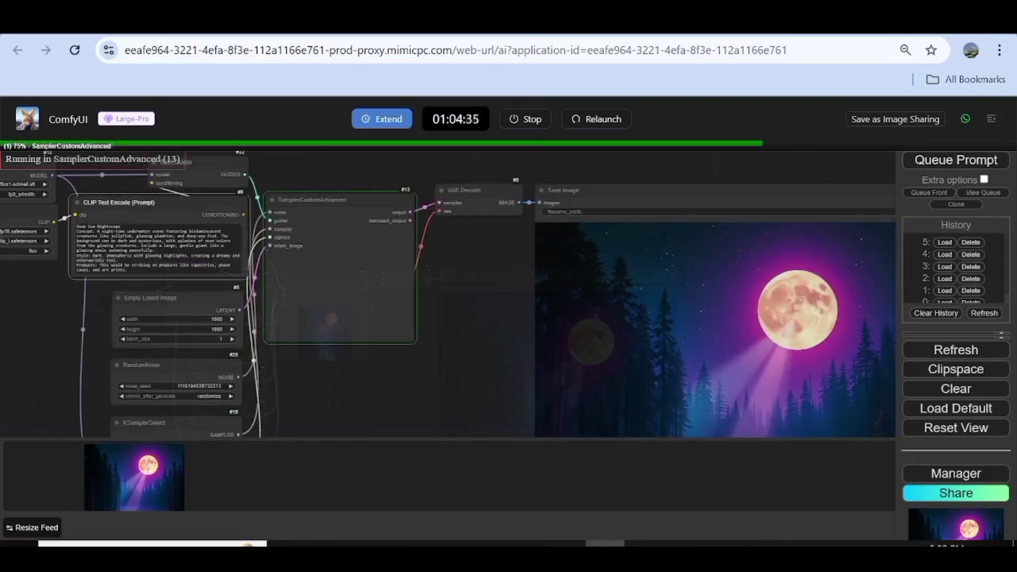
{"action": "left_click_drag", "start_coordinate": [48, 154], "coordinate": [8, 158]}
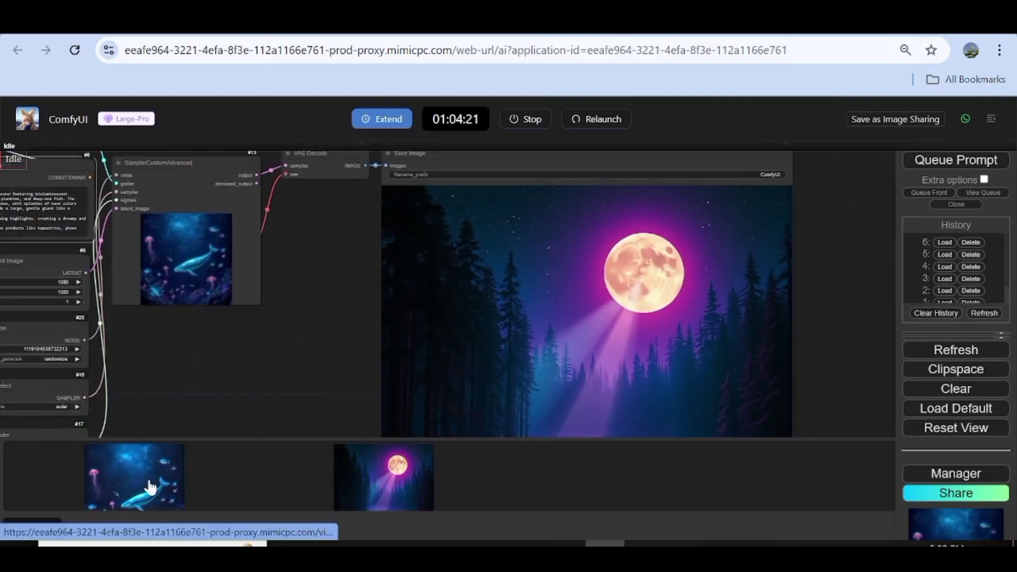
{"action": "left_click", "coordinate": [151, 484]}
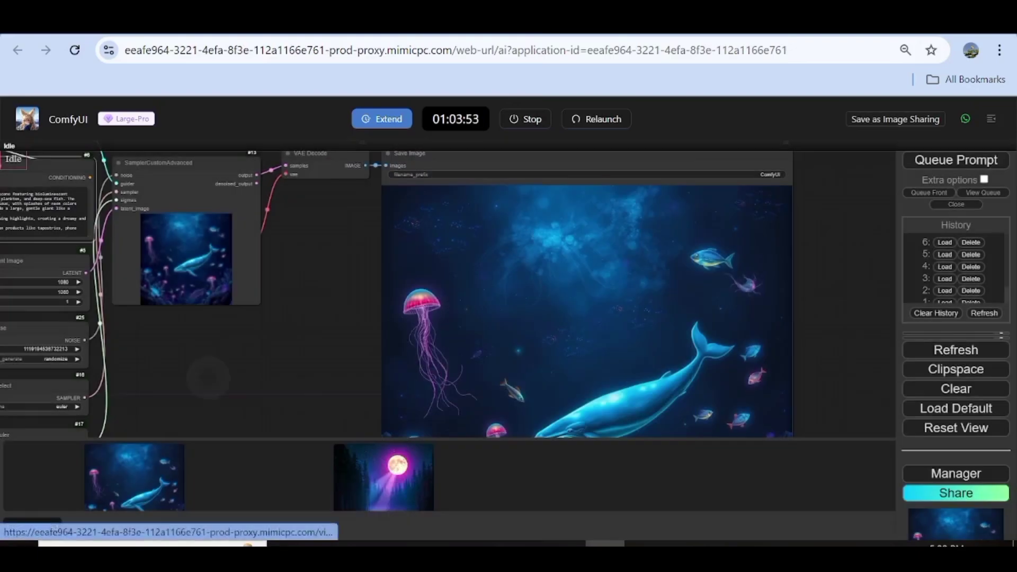
- Overwrite the underwater prompt with the pasted Rococo girl prompt
{"action": "left_click_drag", "start_coordinate": [53, 371], "coordinate": [269, 344]}
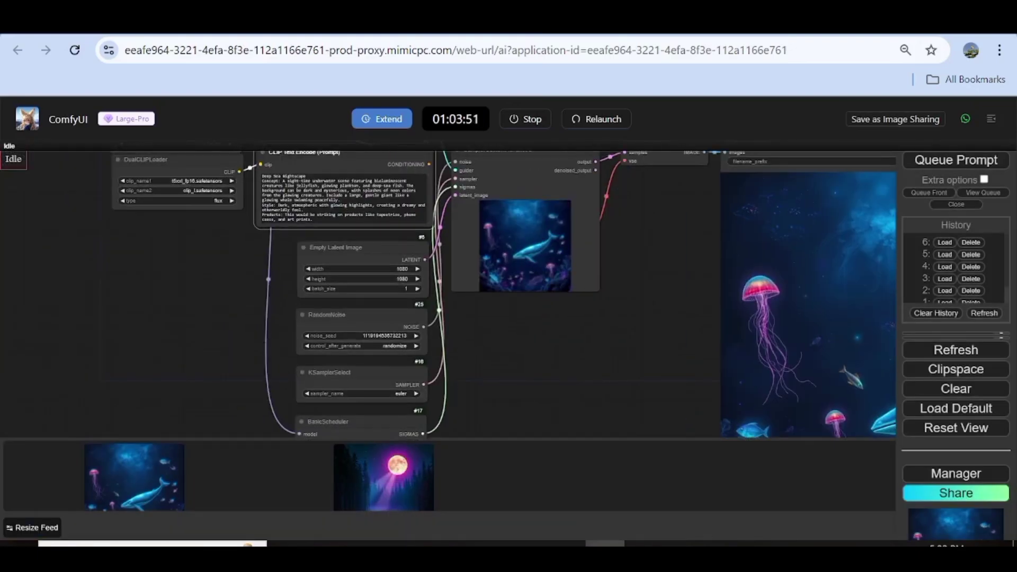
{"action": "left_click", "coordinate": [378, 180]}
{"action": "key", "text": "ctrl+a"}
{"action": "type", "text": "Rococo, girl, 20 years old, presents a fantastic fluorescent scene, like an old dream, in white."}
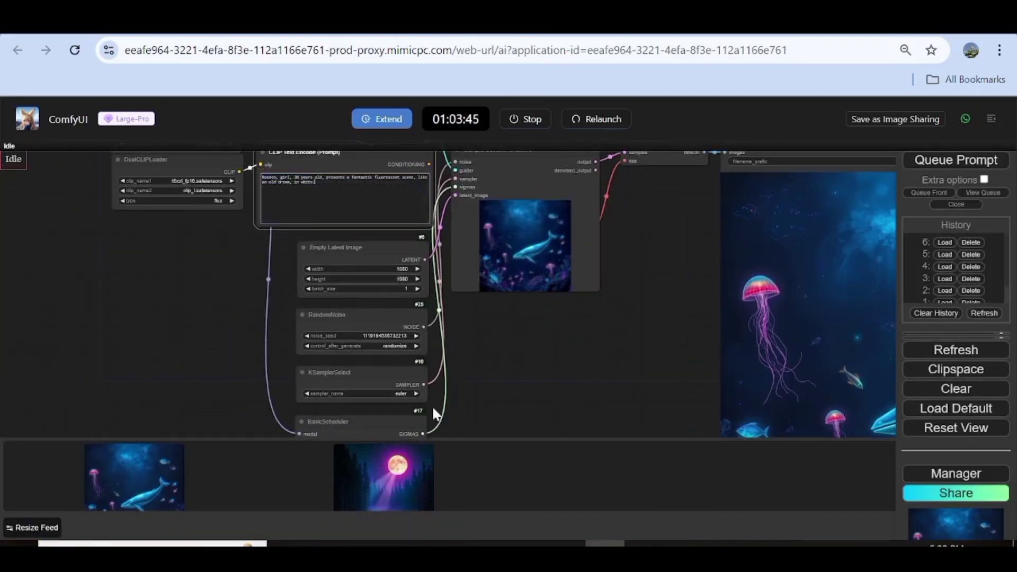
- Queue the Rococo prompt and enlarge the resulting girl-in-white image from the feed
{"action": "left_click", "coordinate": [964, 161]}
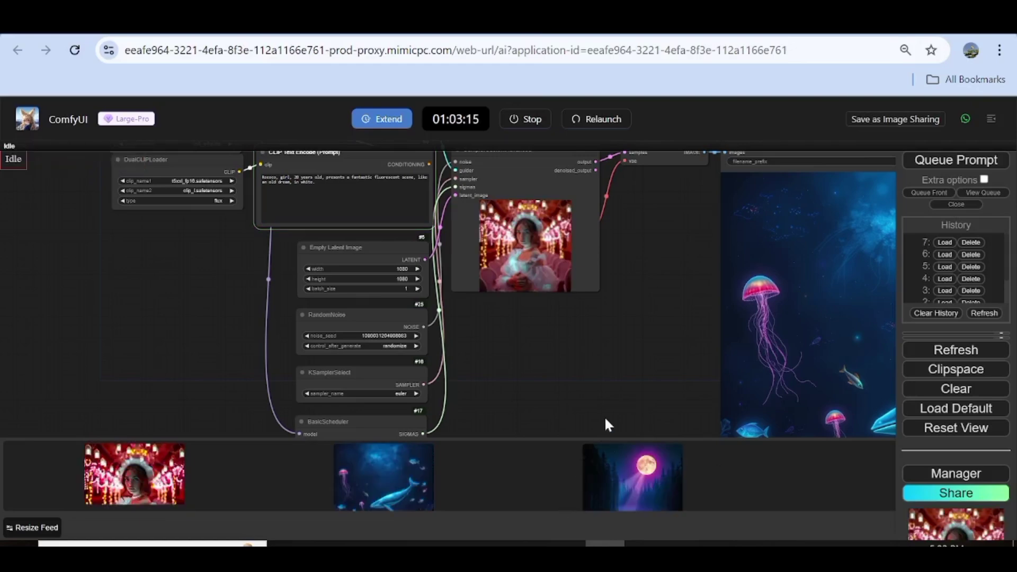
{"action": "left_click", "coordinate": [136, 488]}
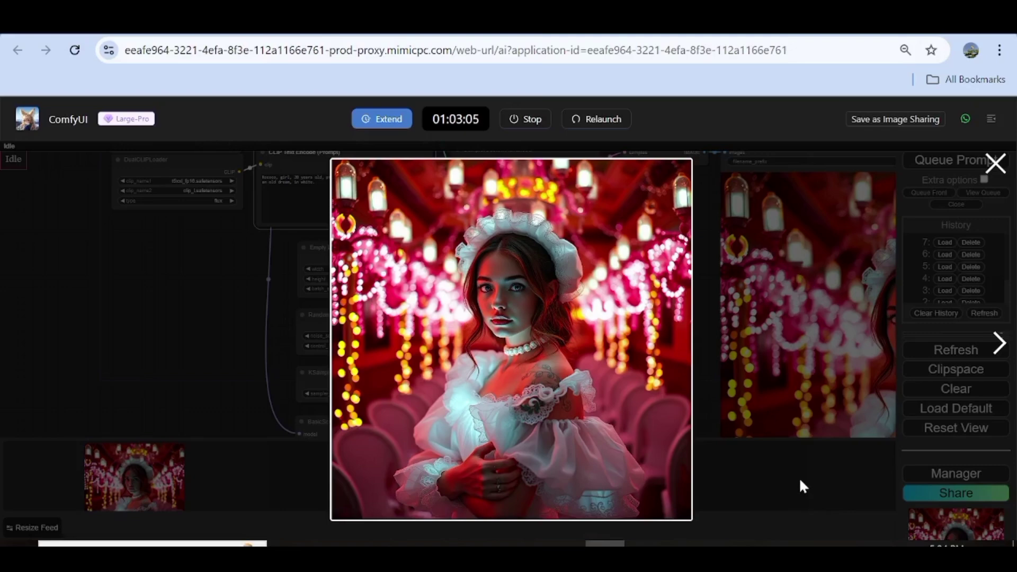
- Open the maid image on its own page, then return to ComfyUI and close the preview
{"action": "left_click", "coordinate": [662, 450]}
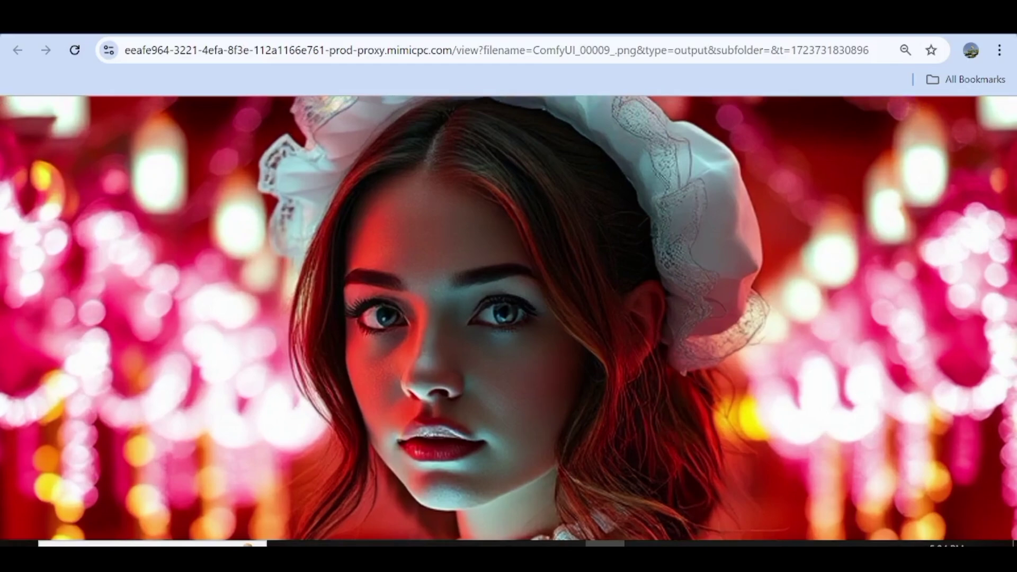
{"action": "left_click", "coordinate": [583, 21]}
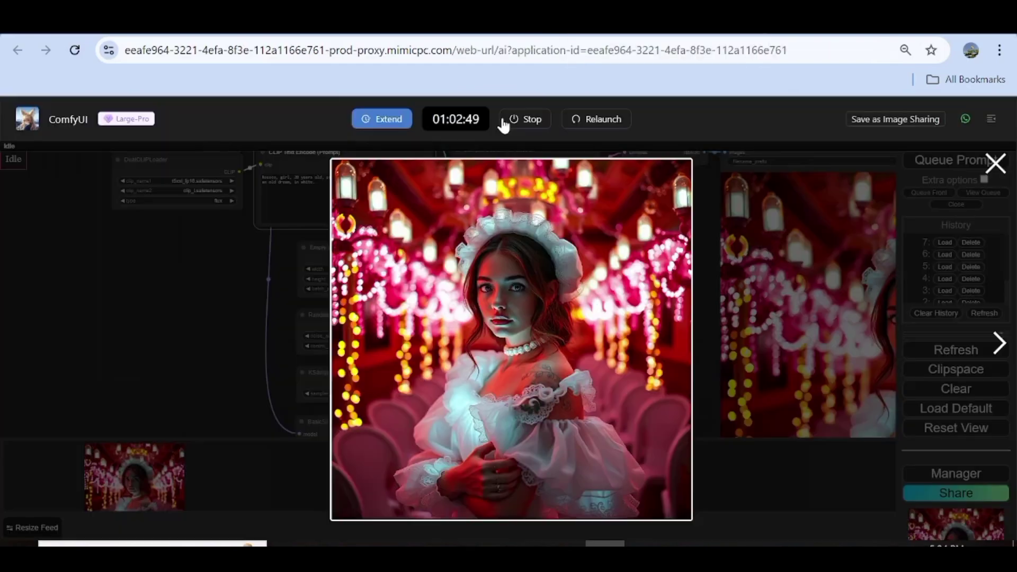
{"action": "left_click", "coordinate": [1002, 174]}
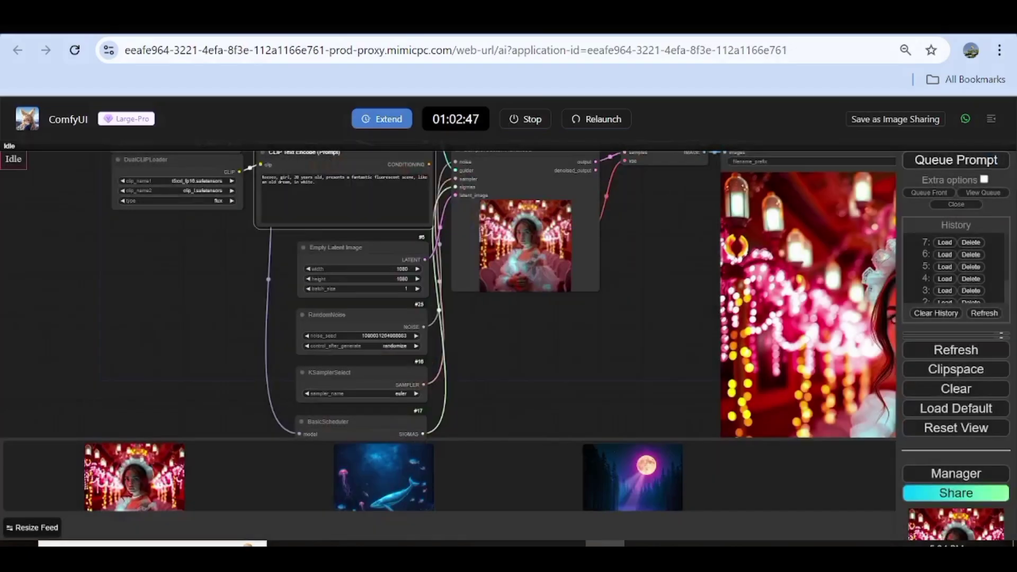
- Clear the old prompt and view the moonlit watercolor ballerina image full size
{"action": "triple_click", "coordinate": [300, 174]}
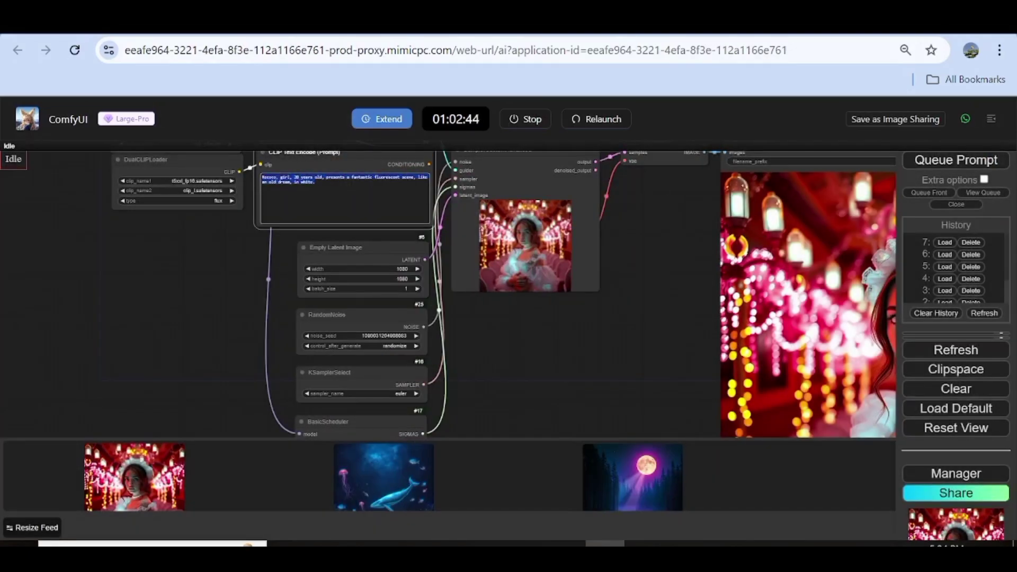
{"action": "key", "text": "BackSpace"}
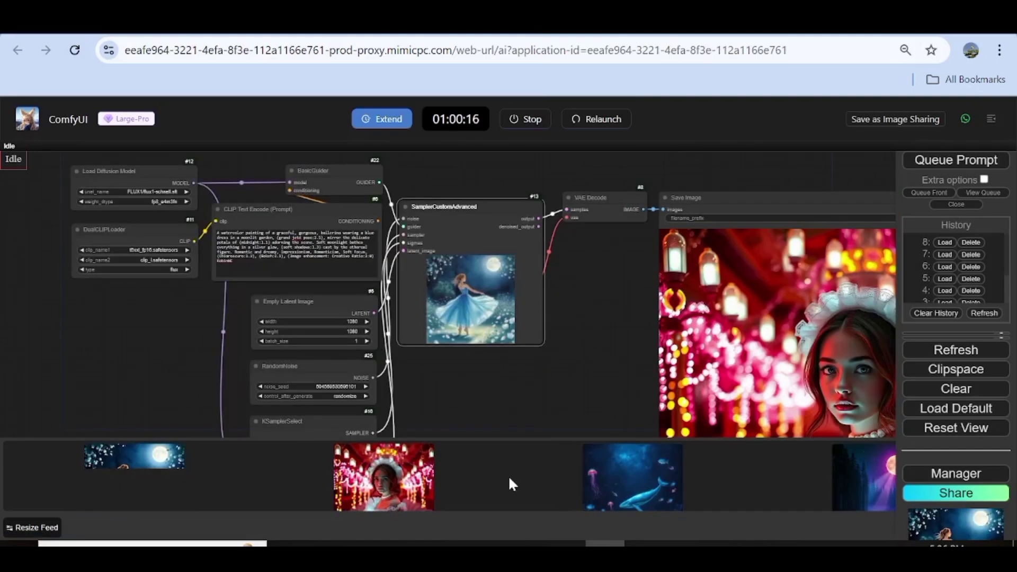
{"action": "left_click", "coordinate": [134, 460]}
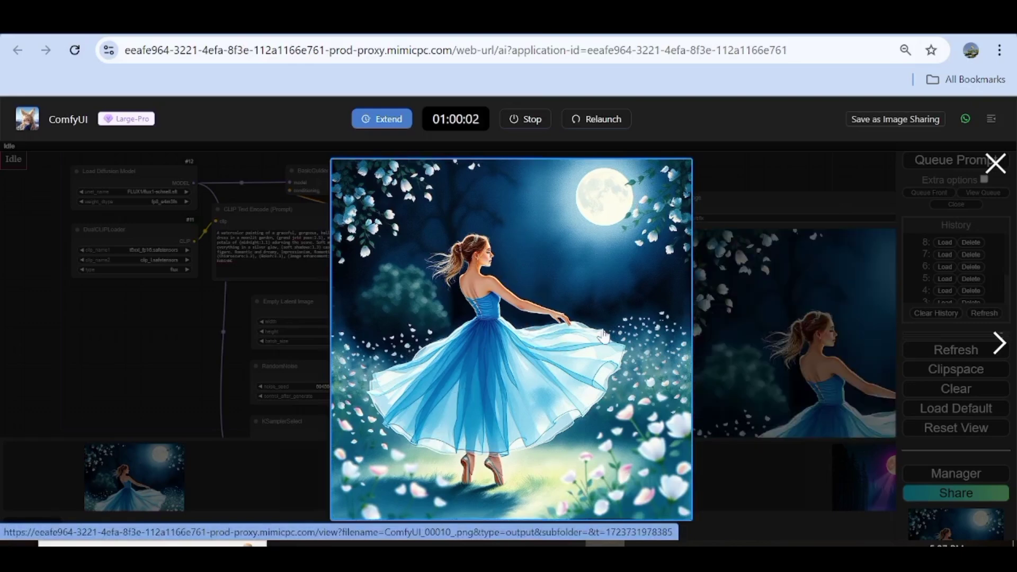
{"action": "scroll", "coordinate": [604, 335], "scroll_direction": "up", "scroll_amount": 5}
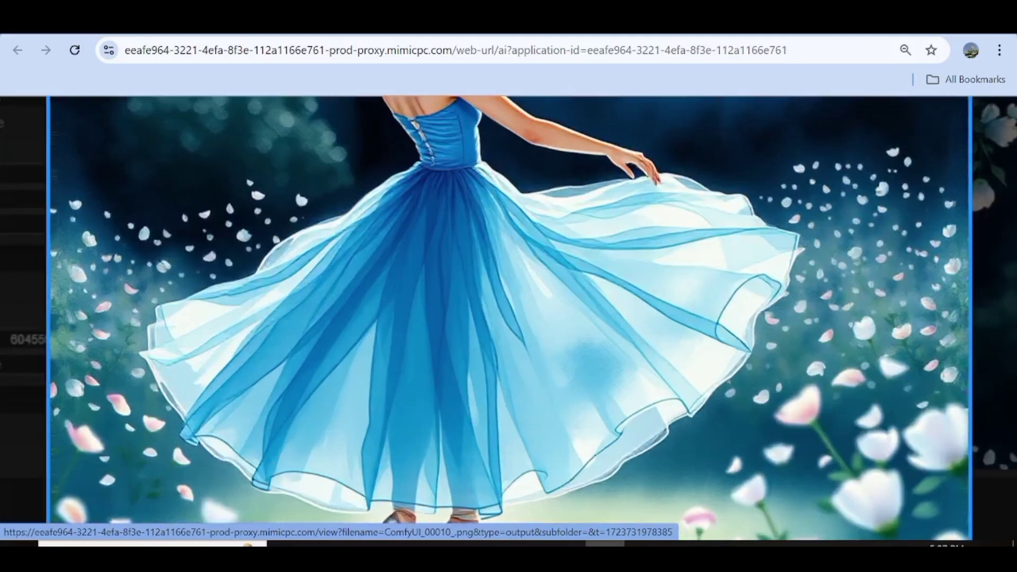
{"action": "scroll", "coordinate": [509, 318], "scroll_direction": "up", "scroll_amount": 3}
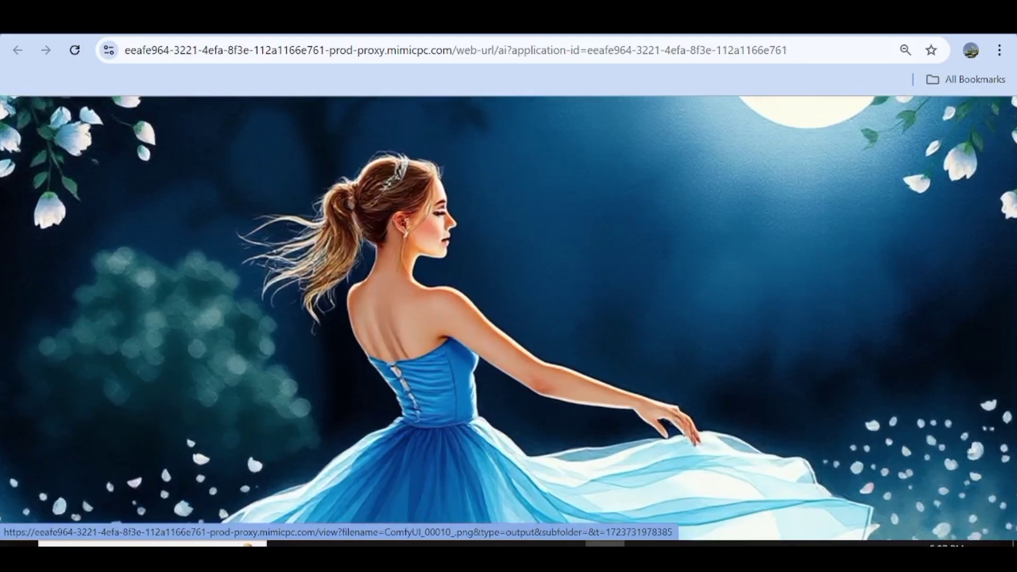
{"action": "scroll", "coordinate": [509, 318], "scroll_direction": "down", "scroll_amount": 4}
{"action": "scroll", "coordinate": [509, 318], "scroll_direction": "up", "scroll_amount": 3}
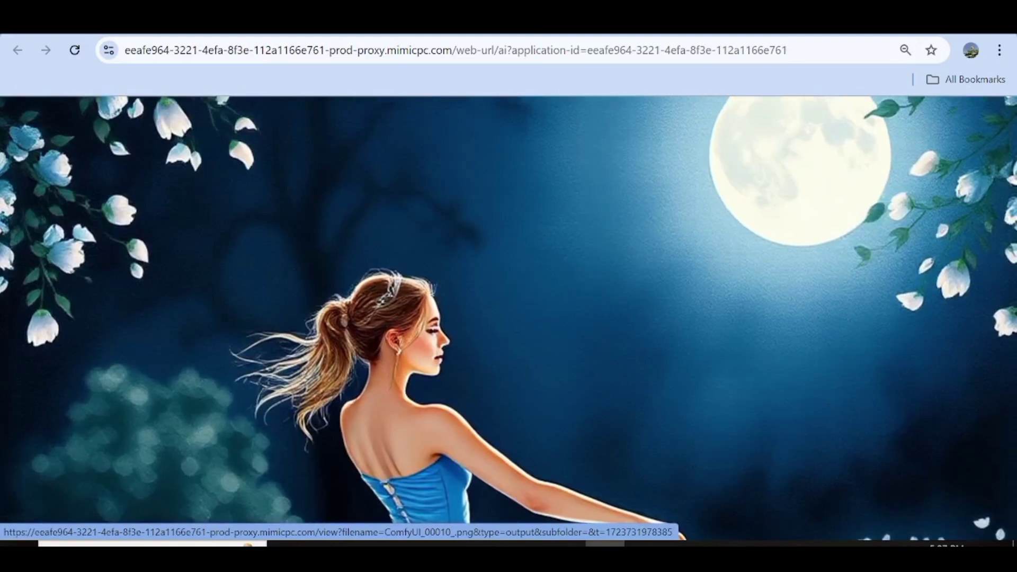
{"action": "scroll", "coordinate": [508, 318], "scroll_direction": "down", "scroll_amount": 1}
{"action": "scroll", "coordinate": [508, 317], "scroll_direction": "down", "scroll_amount": 4}
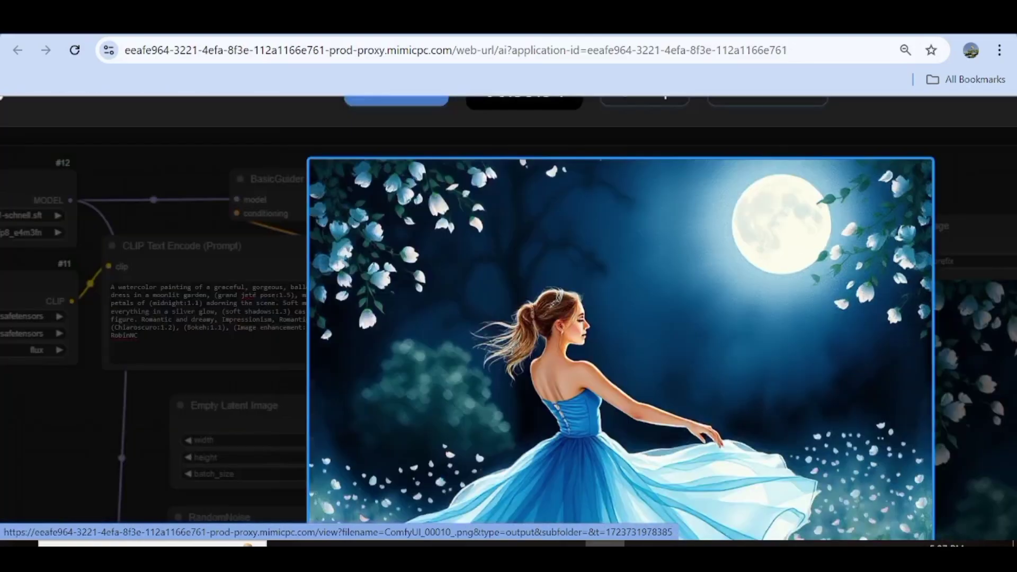
{"action": "scroll", "coordinate": [509, 318], "scroll_direction": "down", "scroll_amount": 3}
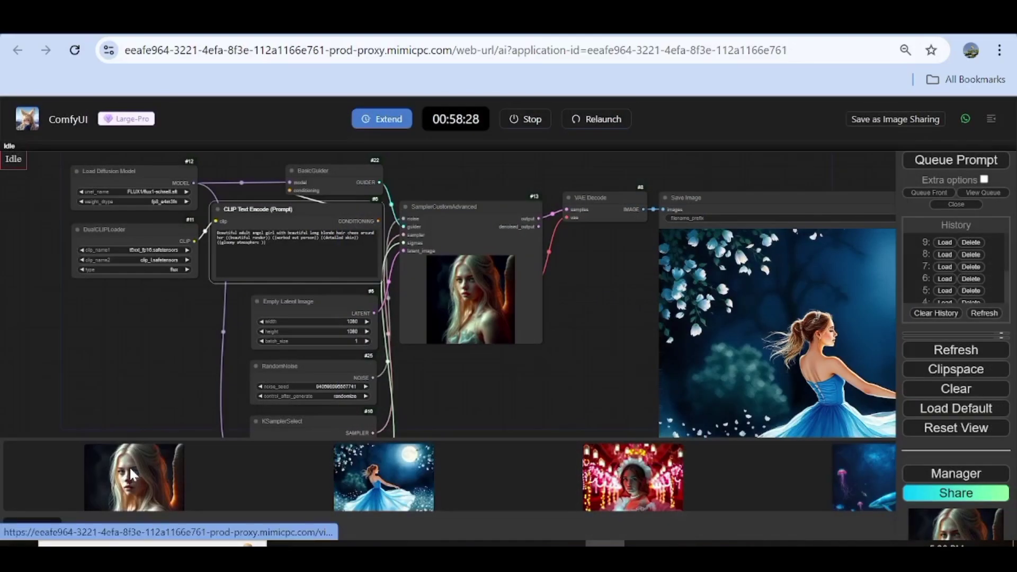
- View the long-haired blonde girl image full size
{"action": "left_click", "coordinate": [130, 468]}
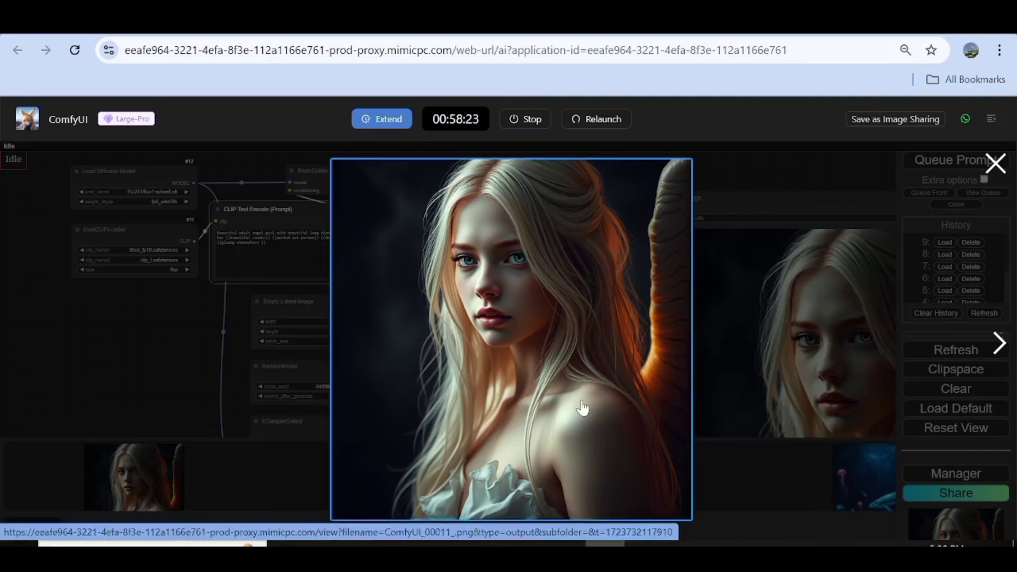
{"action": "scroll", "coordinate": [582, 408], "scroll_direction": "up", "scroll_amount": 5}
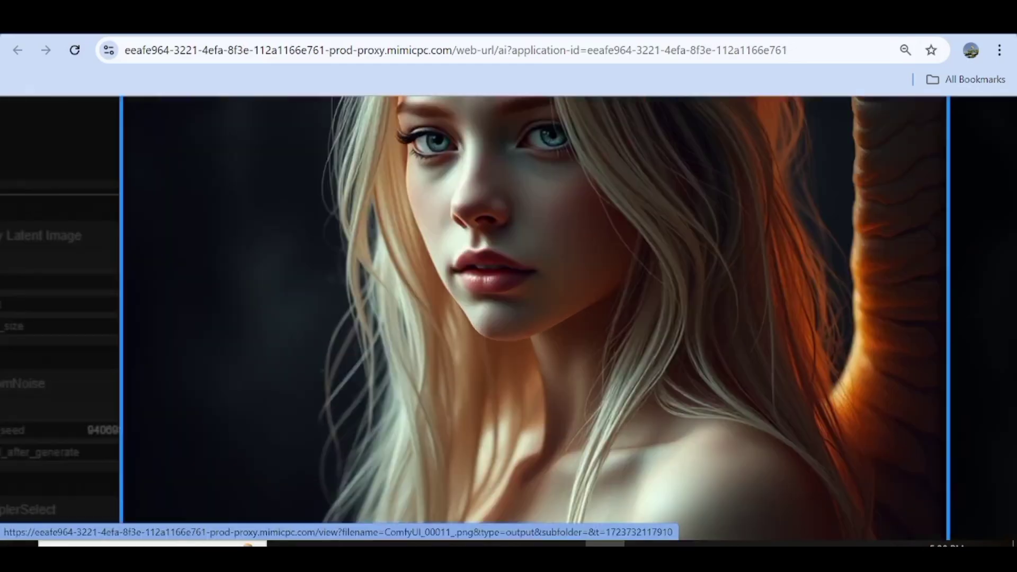
{"action": "scroll", "coordinate": [529, 318], "scroll_direction": "up", "scroll_amount": 2}
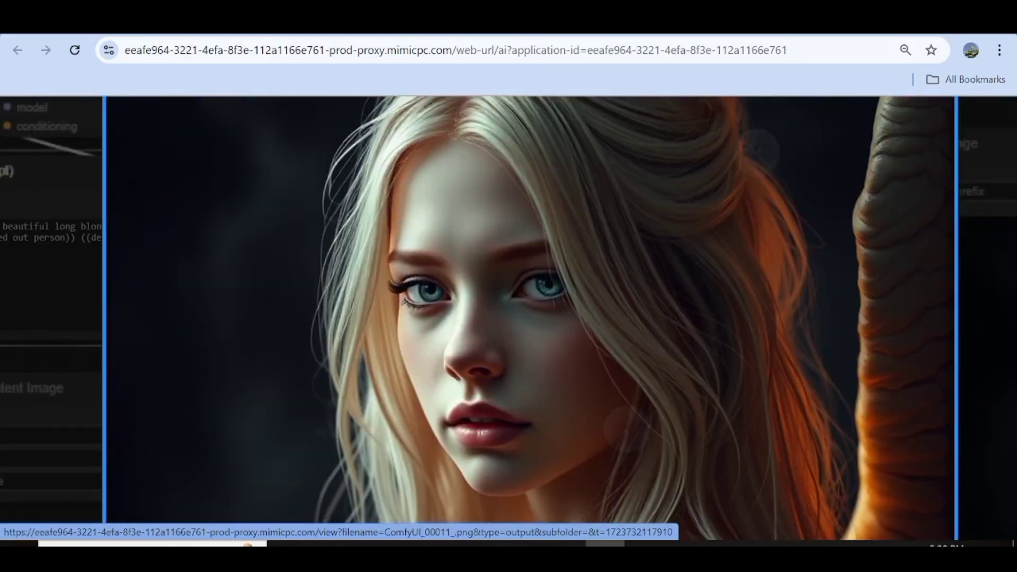
{"action": "scroll", "coordinate": [509, 318], "scroll_direction": "down", "scroll_amount": 6}
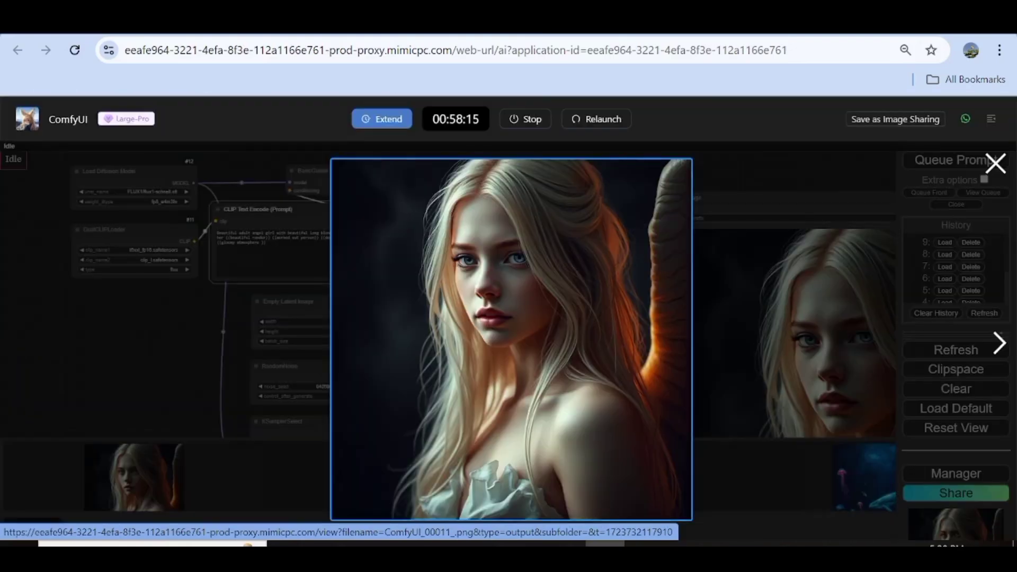
- Close the blonde girl preview, then enlarge and close the red-moon knight image
{"action": "left_click", "coordinate": [996, 164]}
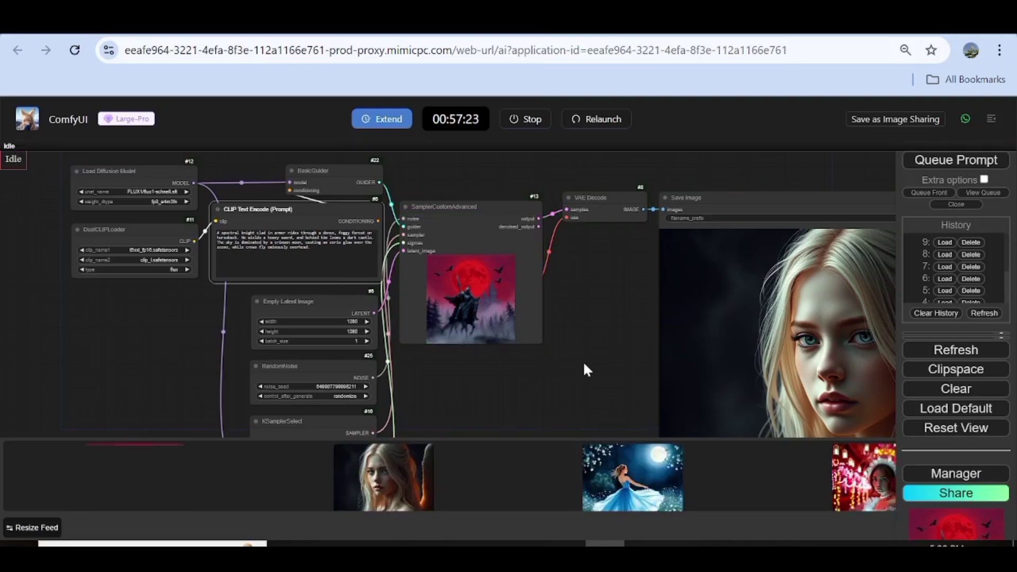
{"action": "left_click", "coordinate": [459, 297]}
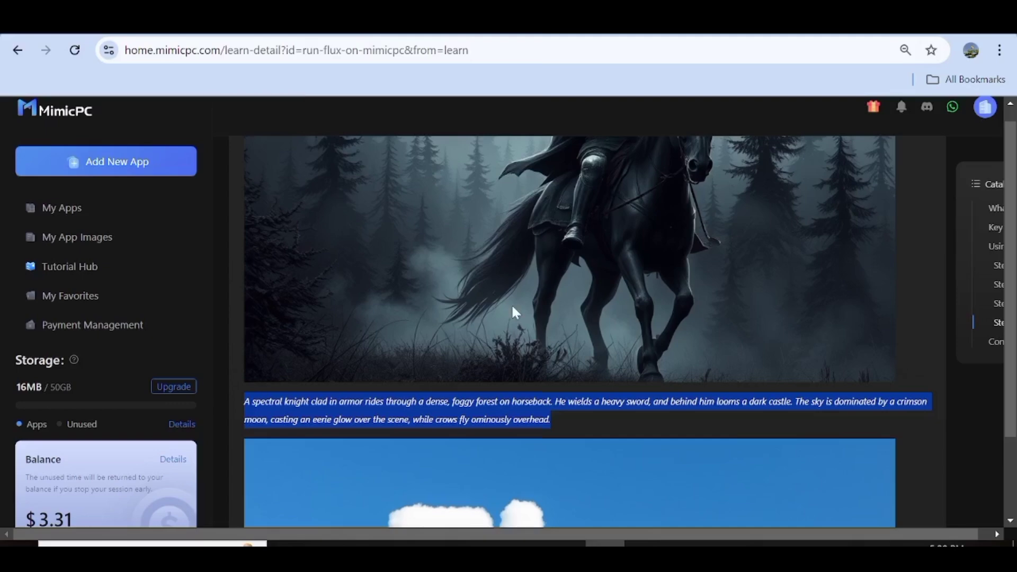
{"action": "scroll", "coordinate": [514, 303], "scroll_direction": "up", "scroll_amount": 5}
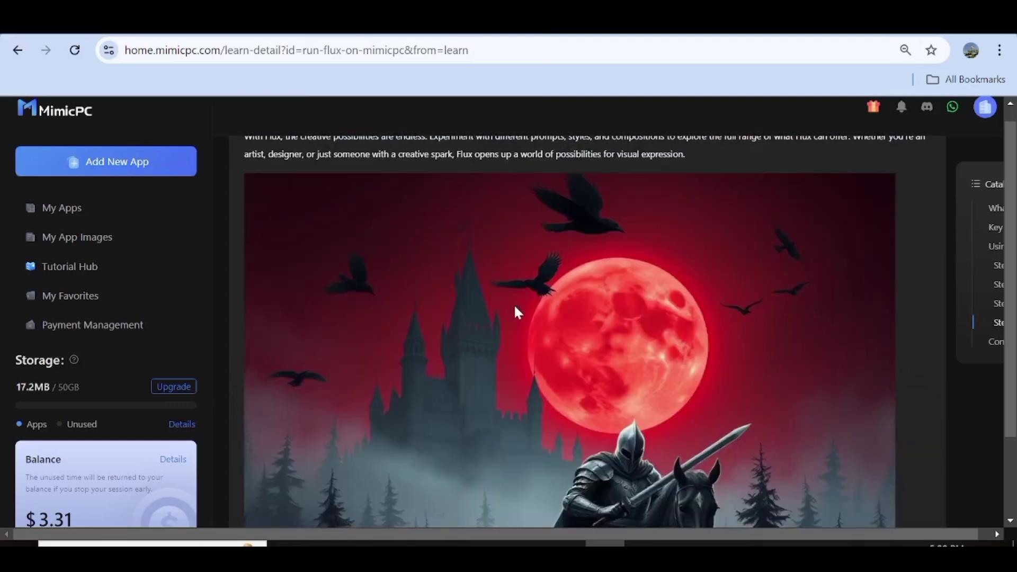
{"action": "scroll", "coordinate": [515, 308], "scroll_direction": "down", "scroll_amount": 3}
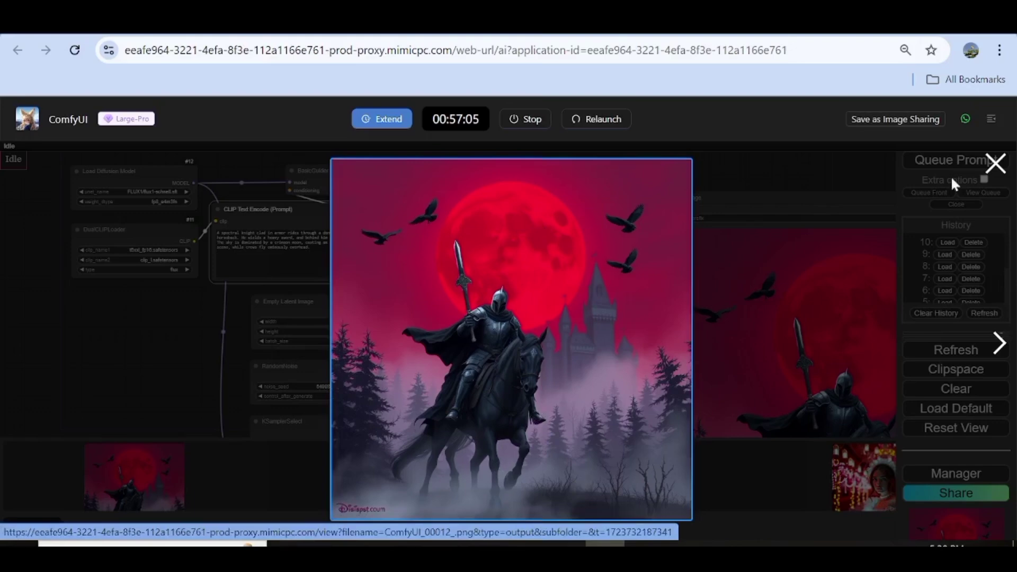
{"action": "left_click", "coordinate": [995, 164]}
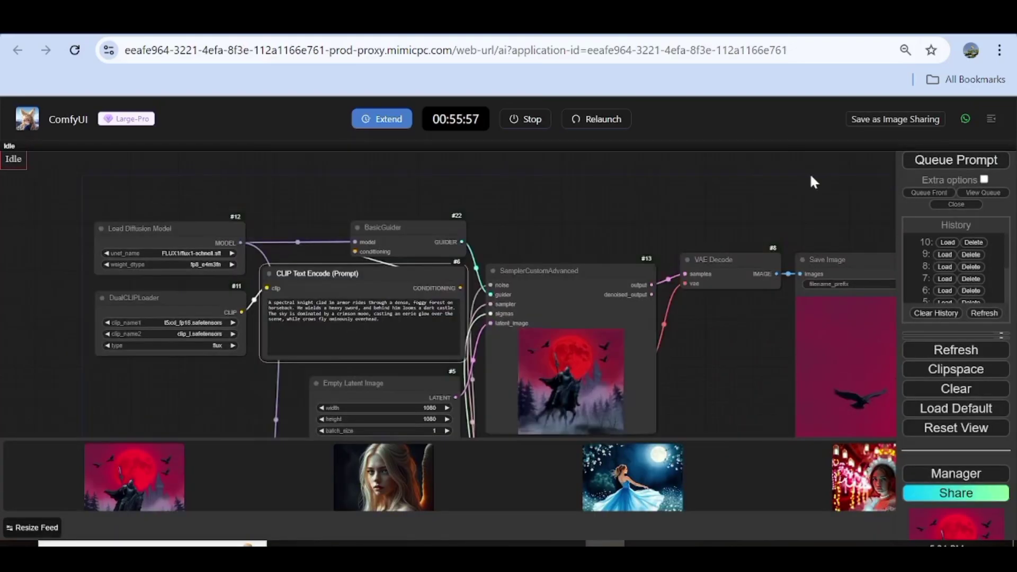
- From Storage > output, download the ComfyUI_00012 knight image via its three-dot menu
{"action": "left_click", "coordinate": [991, 123]}
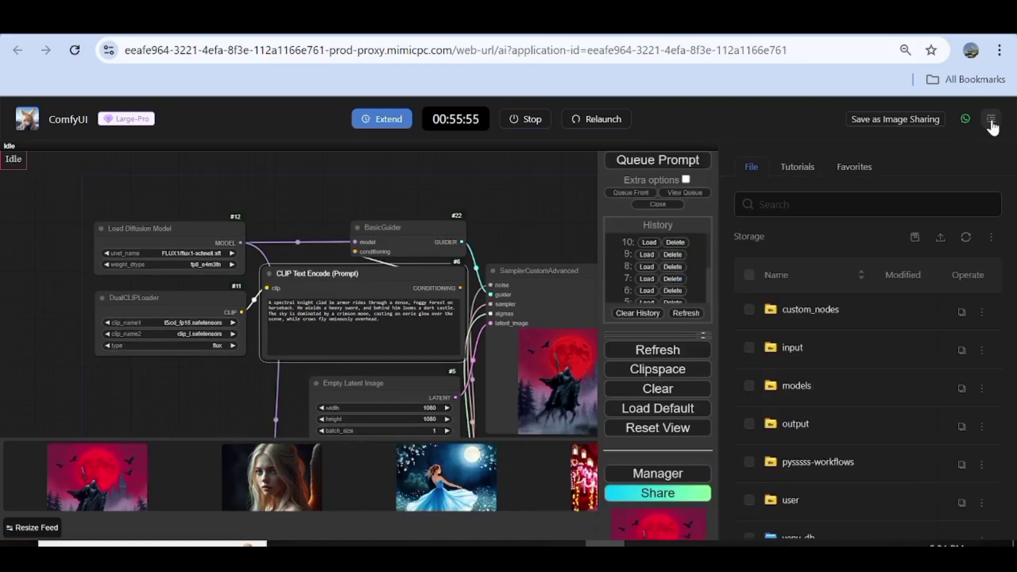
{"action": "left_click", "coordinate": [792, 424]}
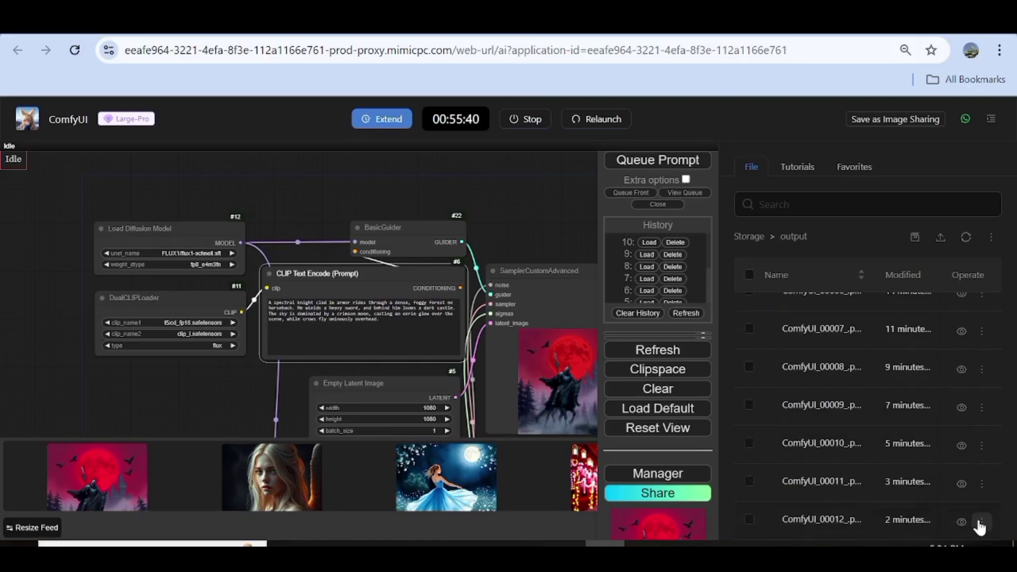
{"action": "left_click", "coordinate": [980, 523]}
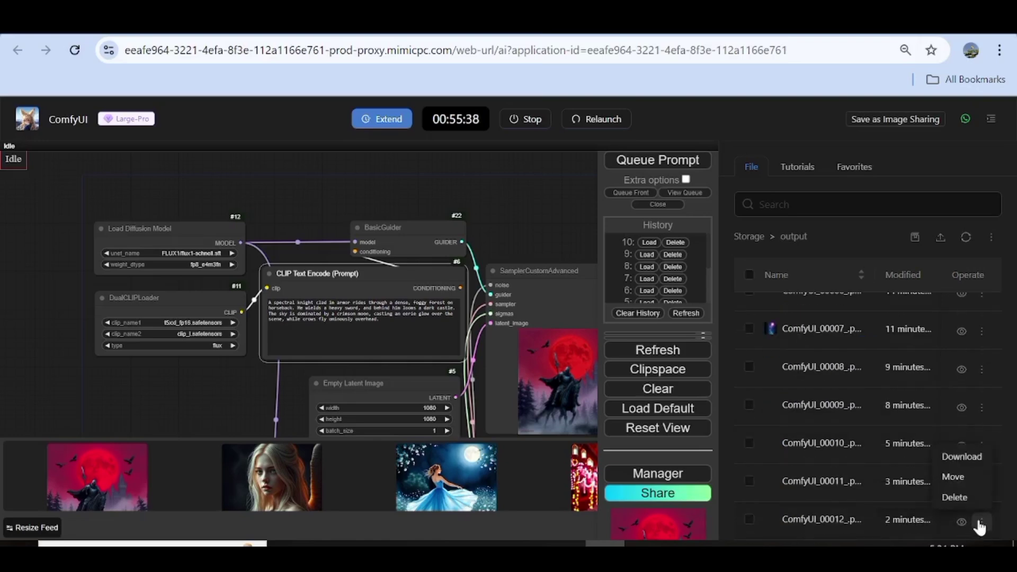
{"action": "left_click", "coordinate": [948, 458]}
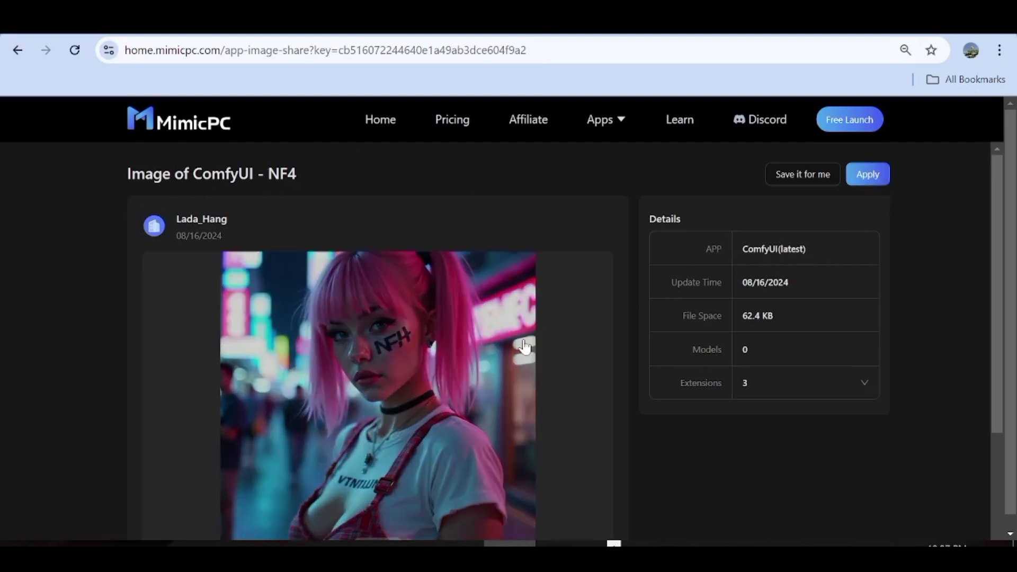
- Start using the shared ComfyUI NF4 image's setup
{"action": "scroll", "coordinate": [523, 351], "scroll_direction": "down", "scroll_amount": 2}
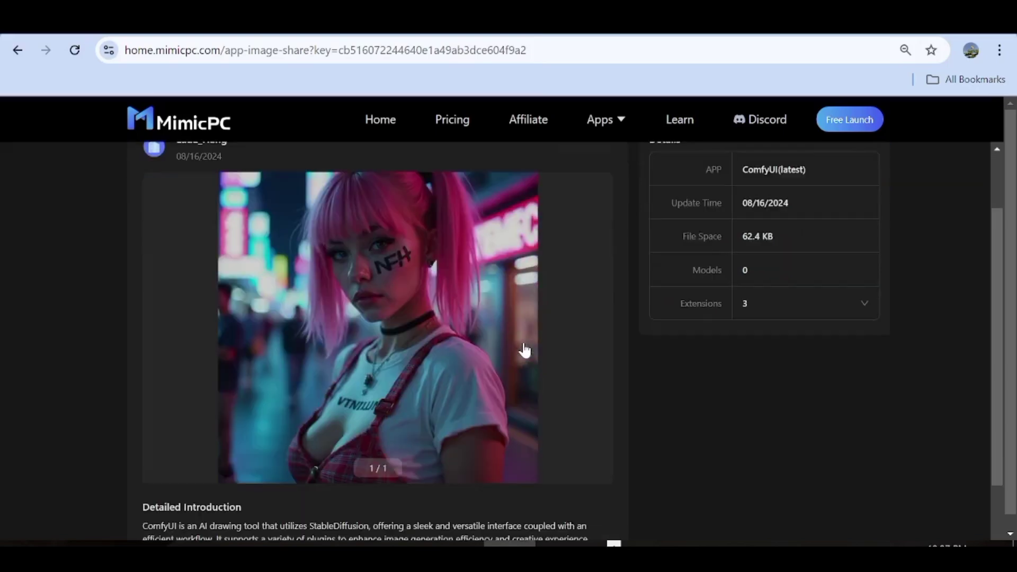
{"action": "scroll", "coordinate": [524, 351], "scroll_direction": "up", "scroll_amount": 2}
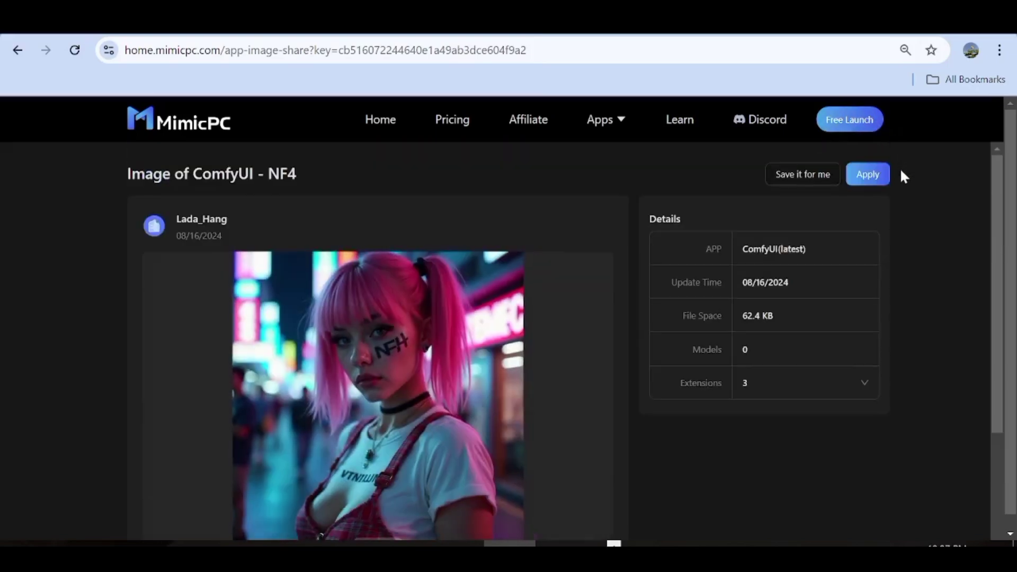
{"action": "left_click", "coordinate": [874, 180]}
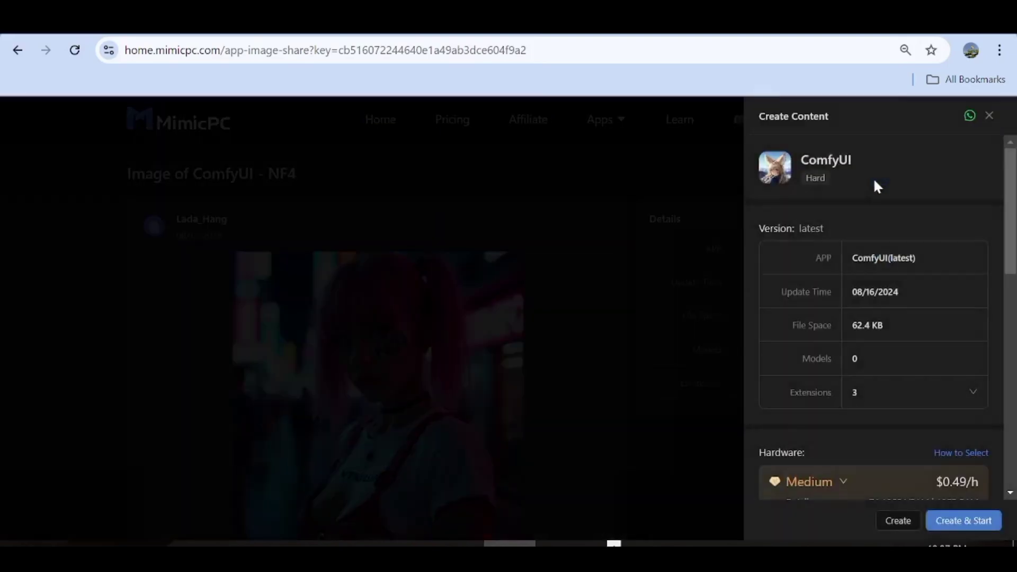
- Switch the hardware from Medium to Large-pro and Create & Start the app
{"action": "scroll", "coordinate": [903, 397], "scroll_direction": "down", "scroll_amount": 3}
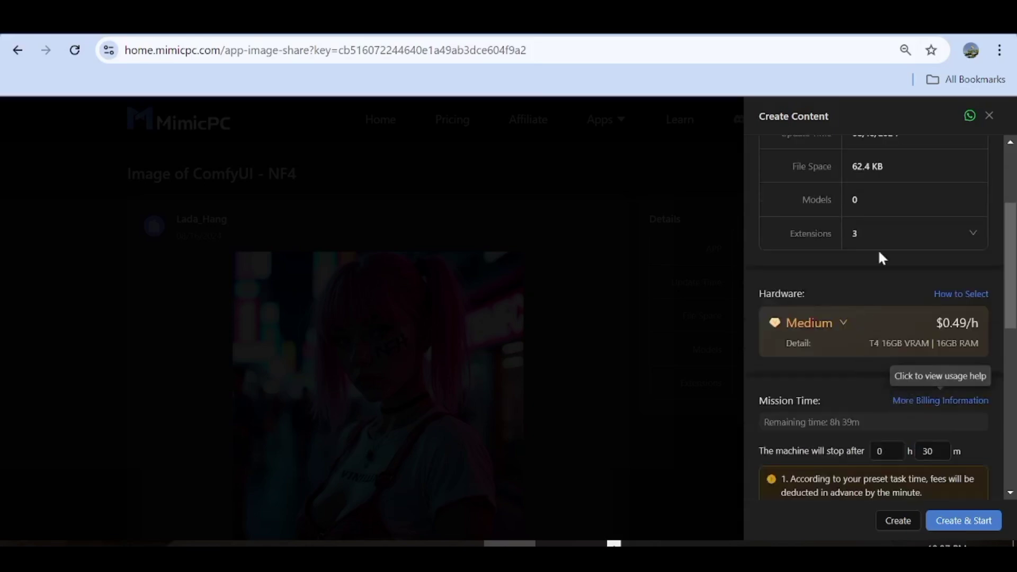
{"action": "left_click", "coordinate": [804, 325]}
{"action": "left_click", "coordinate": [810, 482]}
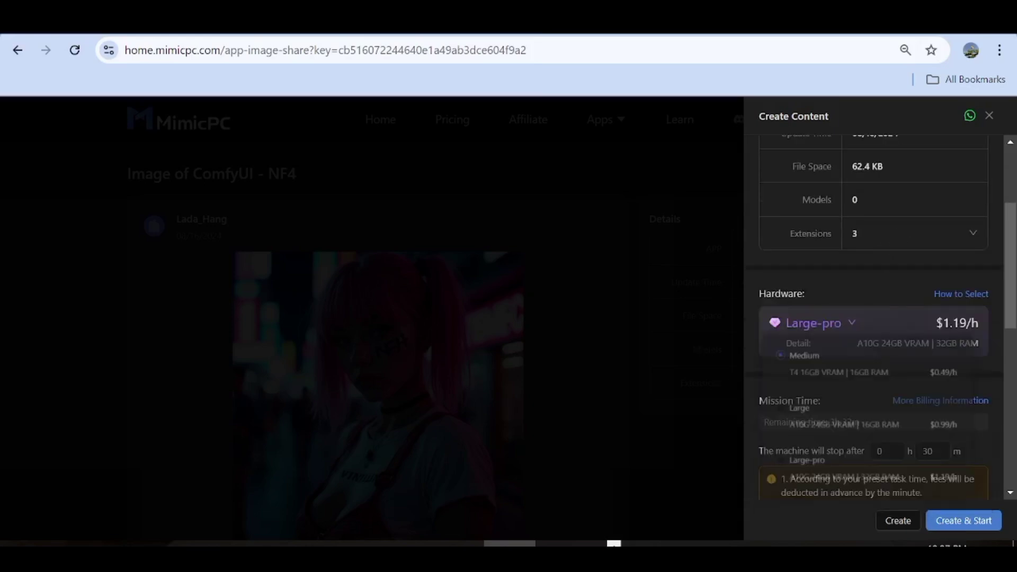
{"action": "scroll", "coordinate": [822, 360], "scroll_direction": "down", "scroll_amount": 4}
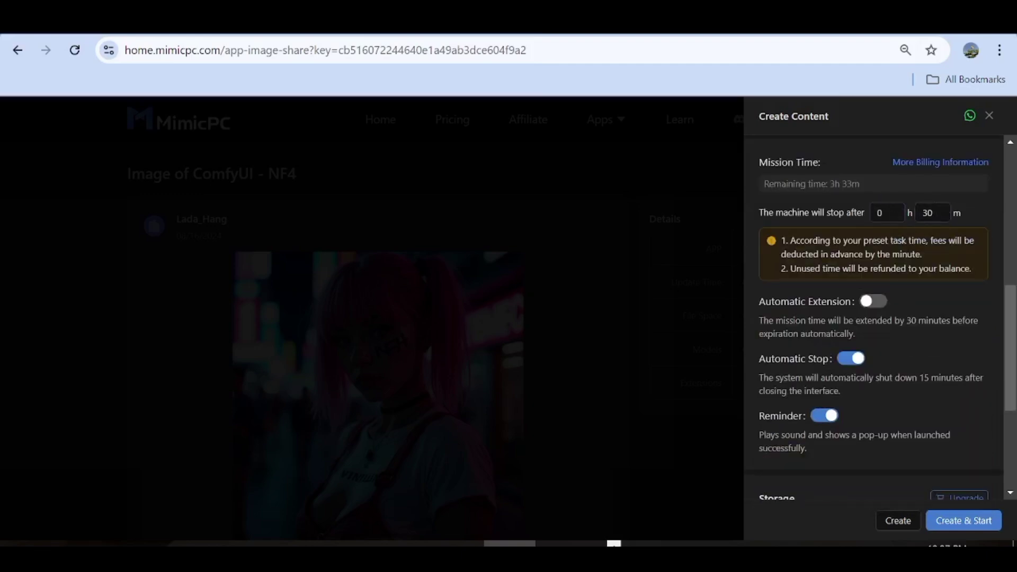
{"action": "scroll", "coordinate": [900, 339], "scroll_direction": "down", "scroll_amount": 2}
{"action": "scroll", "coordinate": [861, 274], "scroll_direction": "down", "scroll_amount": 3}
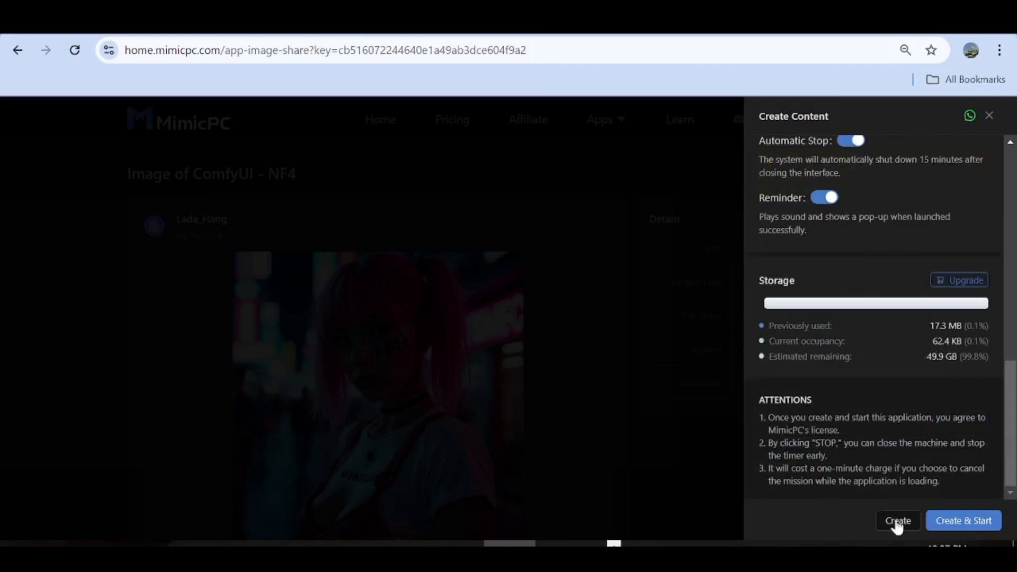
{"action": "left_click", "coordinate": [956, 522]}
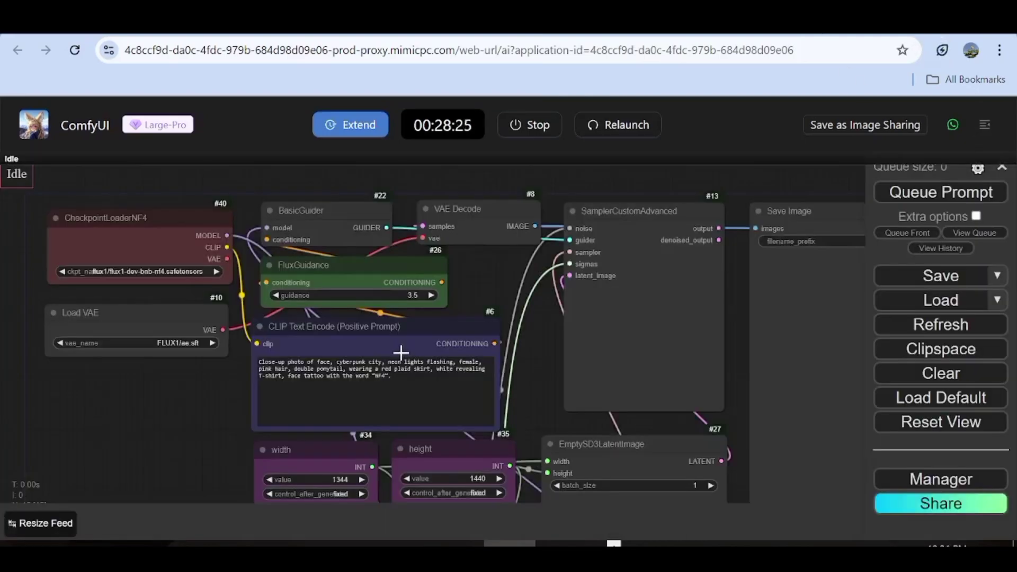
- Move the Save Image node up and check the flux1-dev-bnb-nf4 checkpoint in the list
{"action": "scroll", "coordinate": [109, 416], "scroll_direction": "up", "scroll_amount": 2}
{"action": "scroll", "coordinate": [109, 415], "scroll_direction": "down", "scroll_amount": 4}
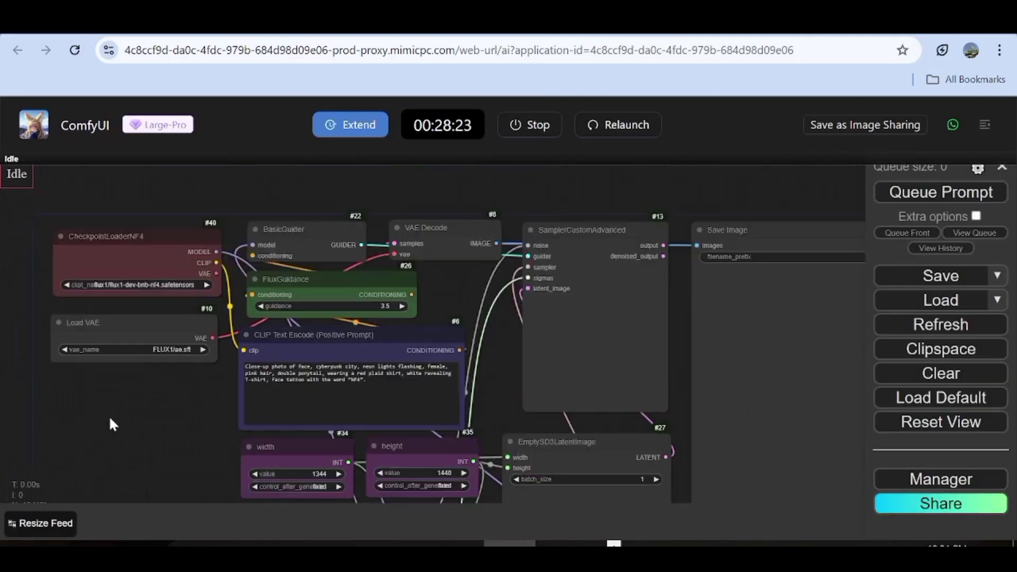
{"action": "left_click_drag", "start_coordinate": [731, 392], "coordinate": [727, 359]}
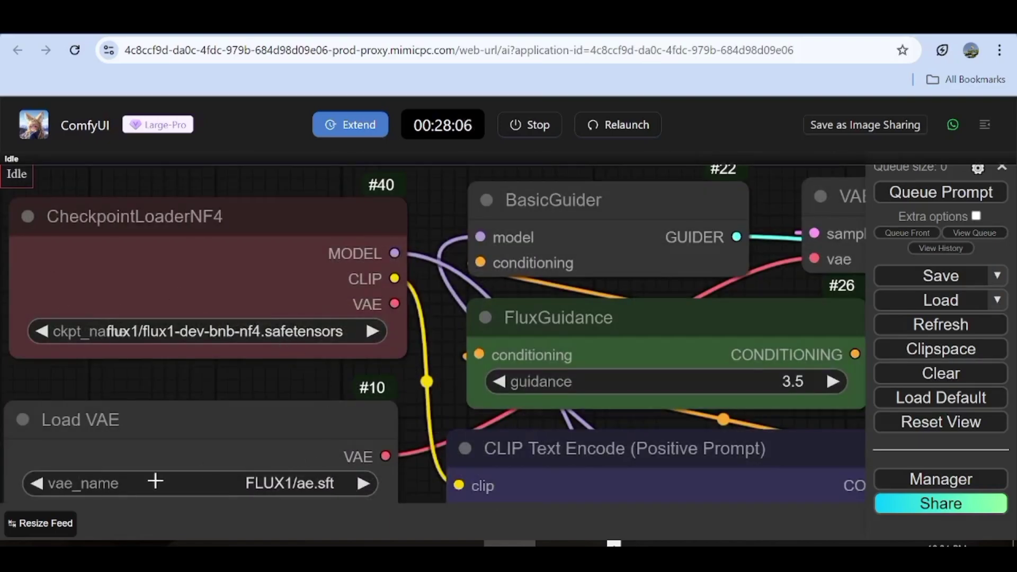
{"action": "left_click", "coordinate": [317, 330]}
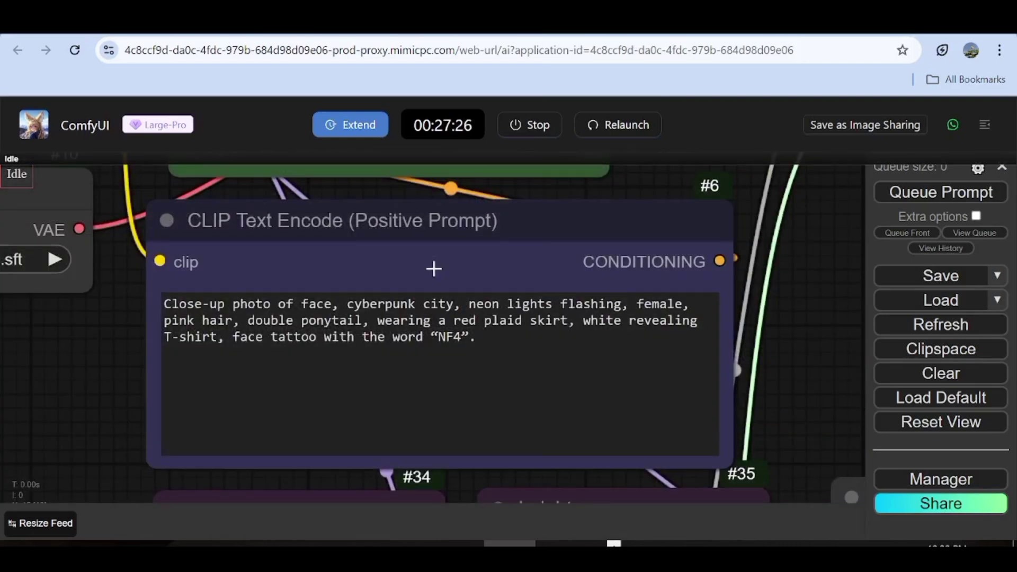
- Review the cyberpunk pink-hair prompt and pan around to the 1344×1440 size nodes
{"action": "scroll", "coordinate": [434, 268], "scroll_direction": "up", "scroll_amount": 1}
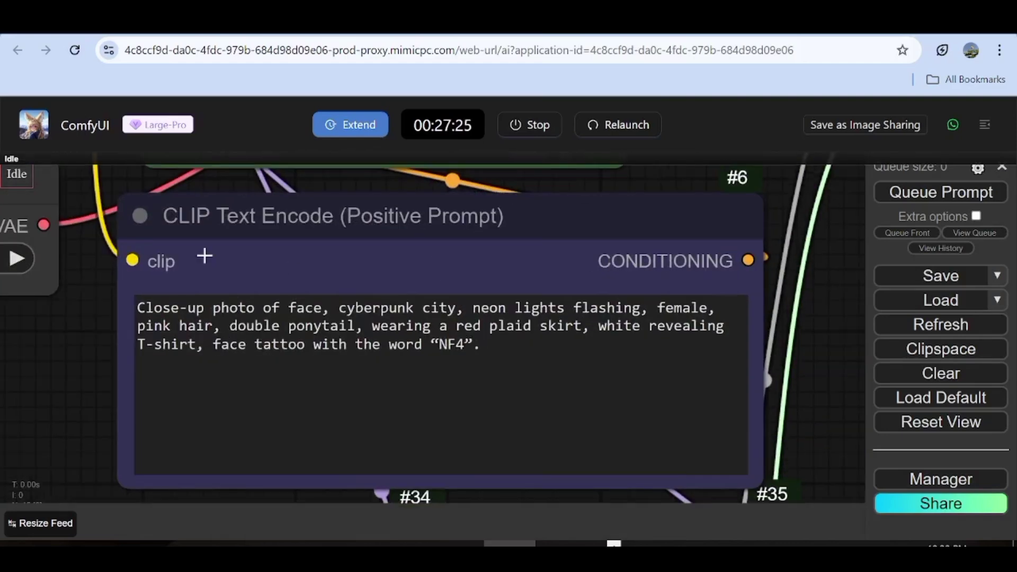
{"action": "left_click", "coordinate": [413, 325]}
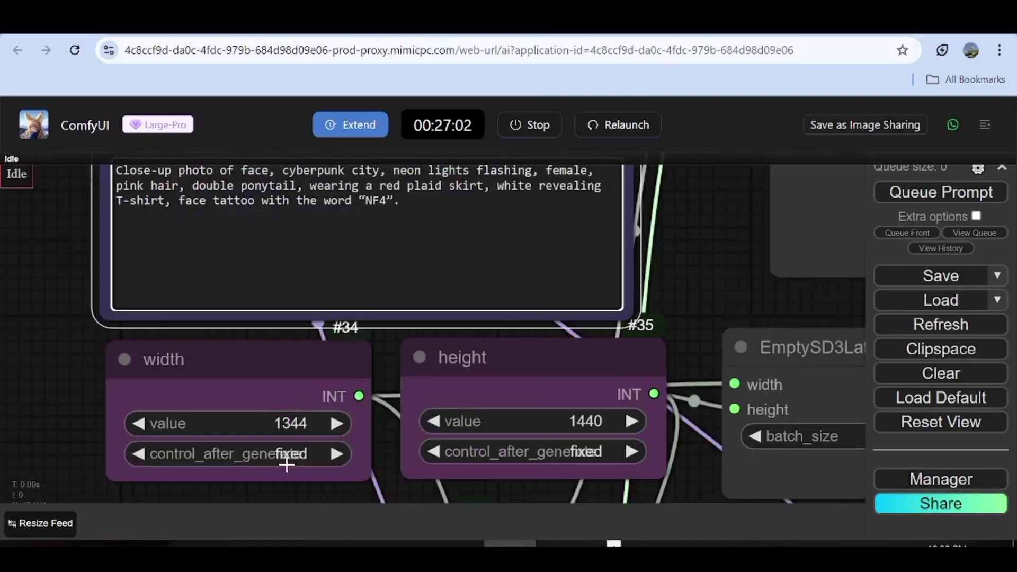
{"action": "scroll", "coordinate": [296, 469], "scroll_direction": "up", "scroll_amount": 3}
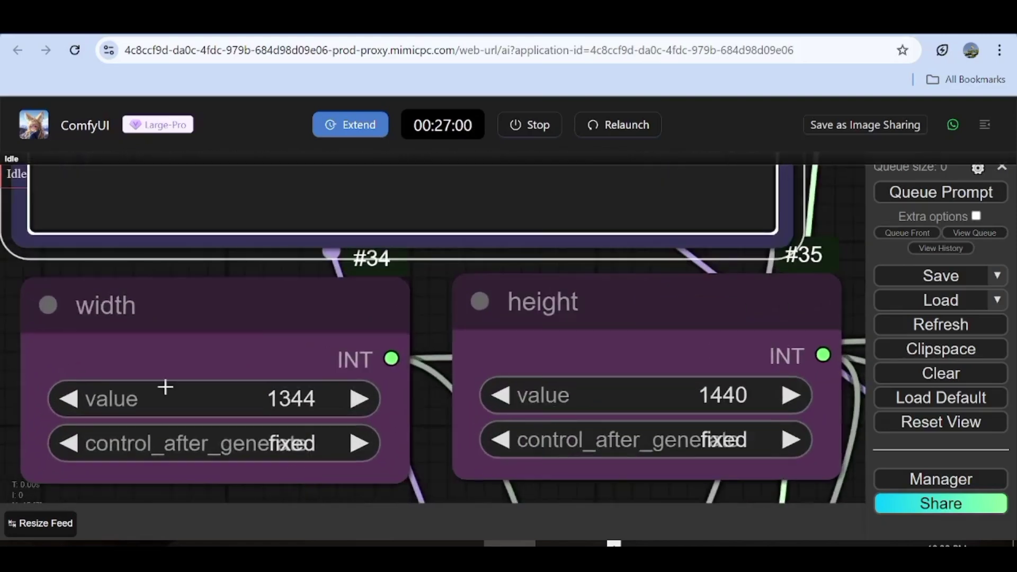
{"action": "scroll", "coordinate": [159, 403], "scroll_direction": "down", "scroll_amount": 3}
{"action": "left_click_drag", "start_coordinate": [195, 359], "coordinate": [49, 351]}
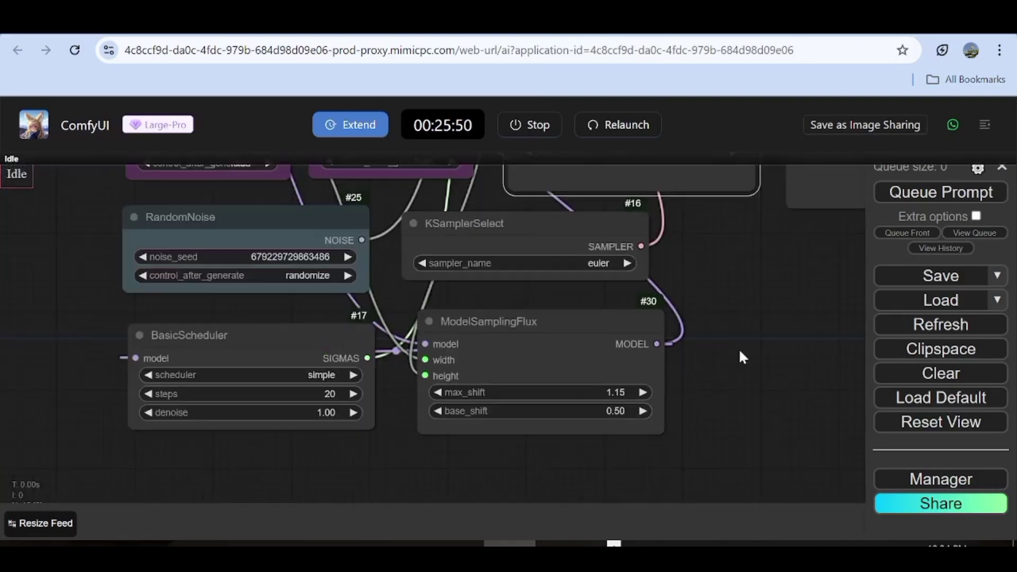
{"action": "left_click_drag", "start_coordinate": [740, 357], "coordinate": [352, 504]}
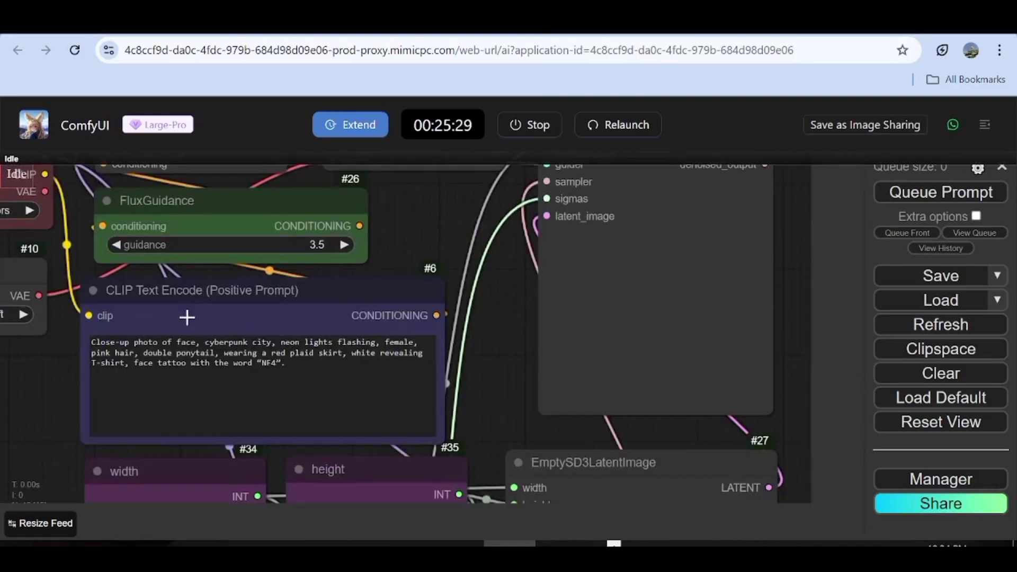
- Run the NF4 workflow for the pink double-ponytail cyberpunk girl and view the image enlarged
{"action": "left_click", "coordinate": [902, 194]}
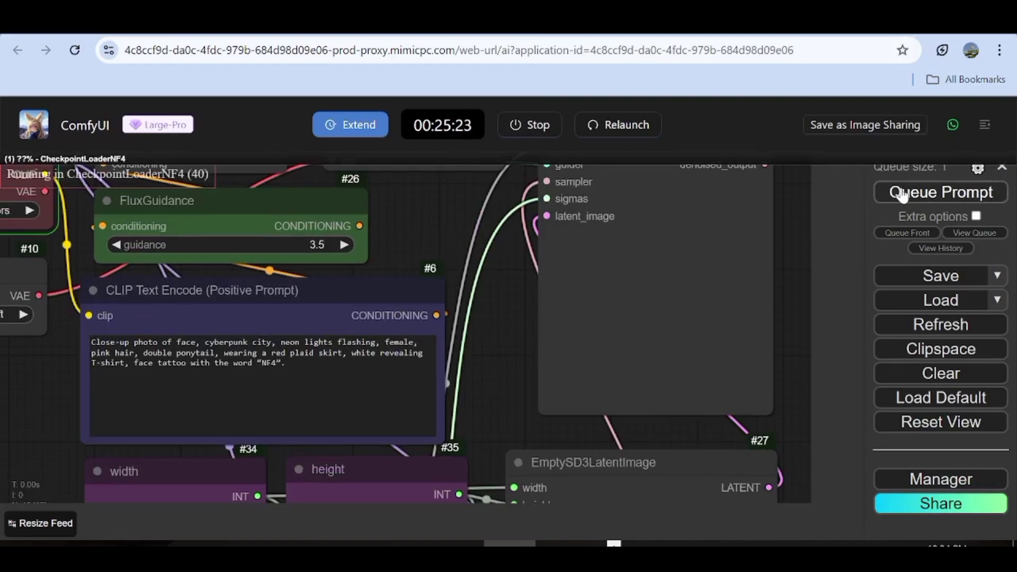
{"action": "scroll", "coordinate": [170, 201], "scroll_direction": "down", "scroll_amount": 5}
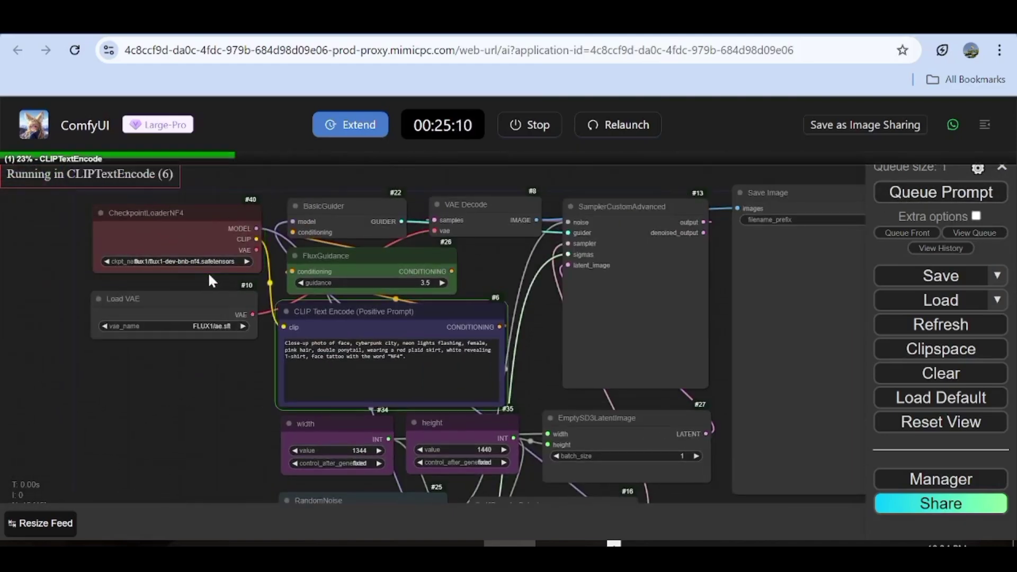
{"action": "scroll", "coordinate": [546, 434], "scroll_direction": "down", "scroll_amount": 3}
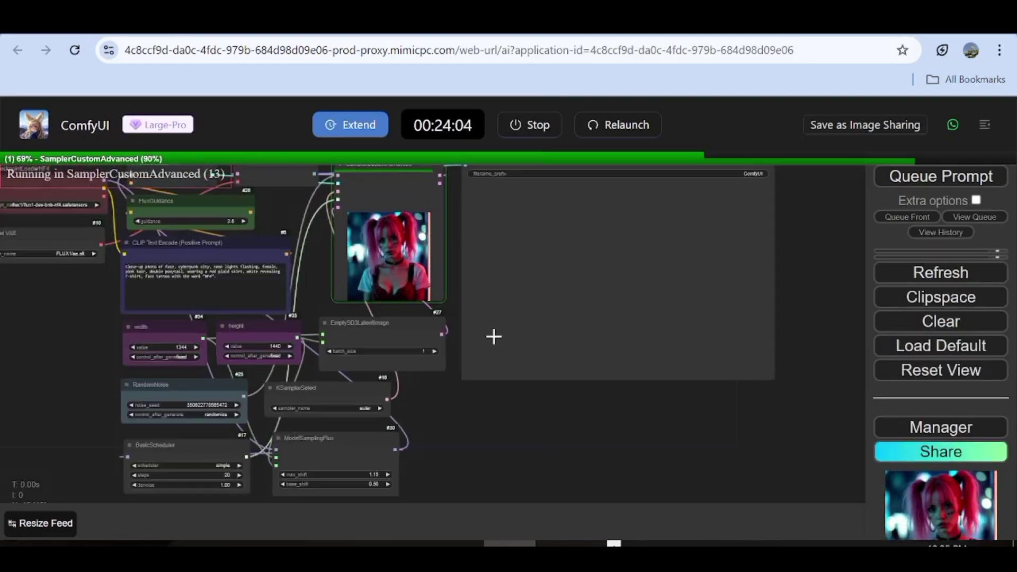
{"action": "scroll", "coordinate": [493, 336], "scroll_direction": "up", "scroll_amount": 3}
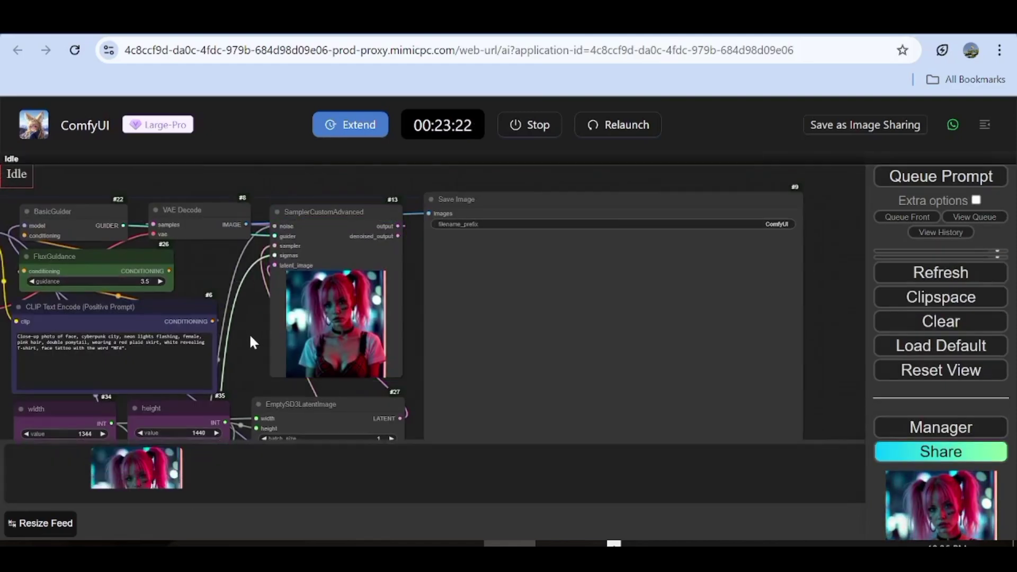
{"action": "scroll", "coordinate": [249, 338], "scroll_direction": "up", "scroll_amount": 5}
{"action": "scroll", "coordinate": [252, 343], "scroll_direction": "up", "scroll_amount": 2}
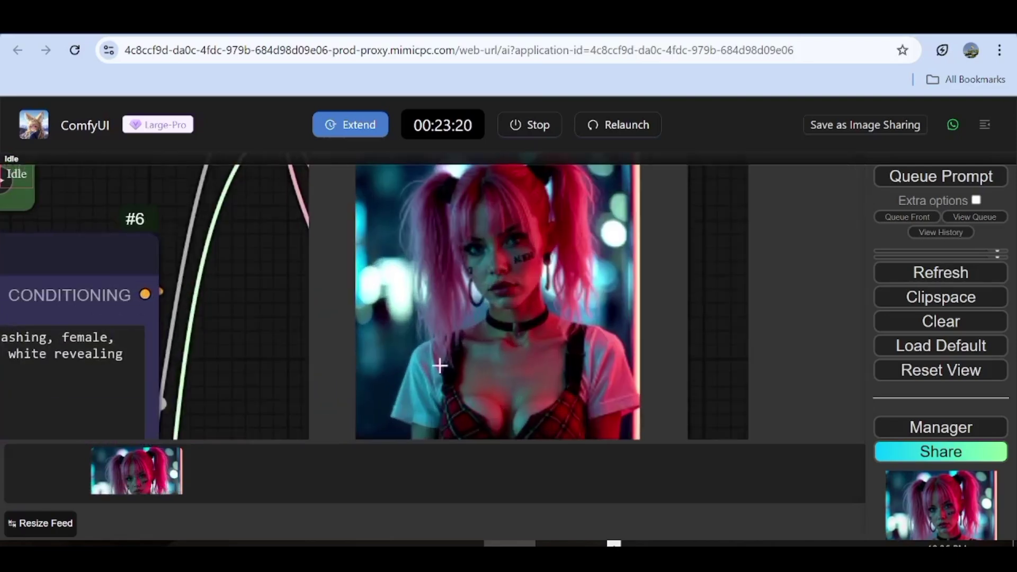
{"action": "left_click", "coordinate": [132, 488]}
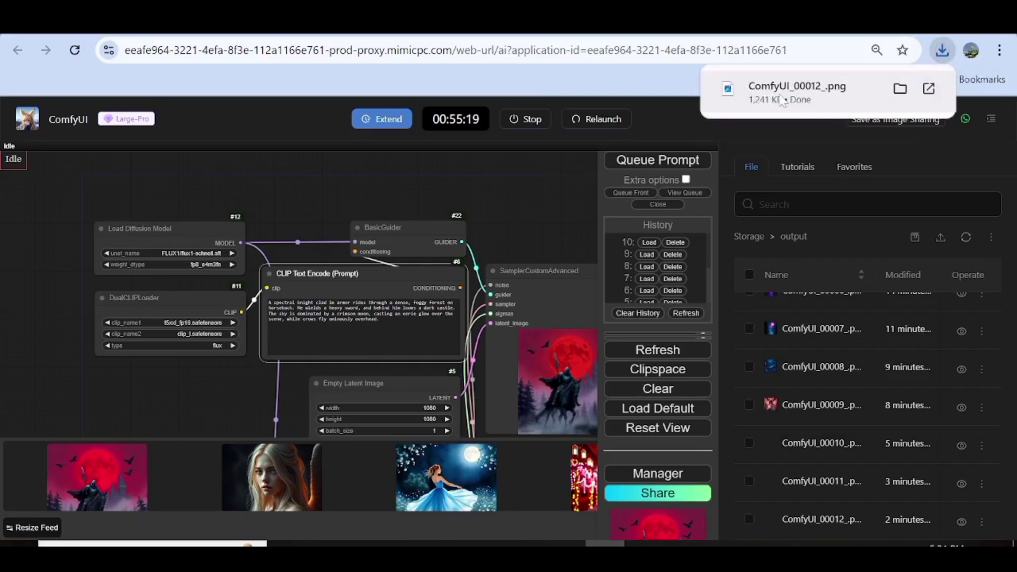
- Close the knight image viewer, download ComfyUI_00010_.png from the output list, then hide the file panel
{"action": "left_click", "coordinate": [782, 100]}
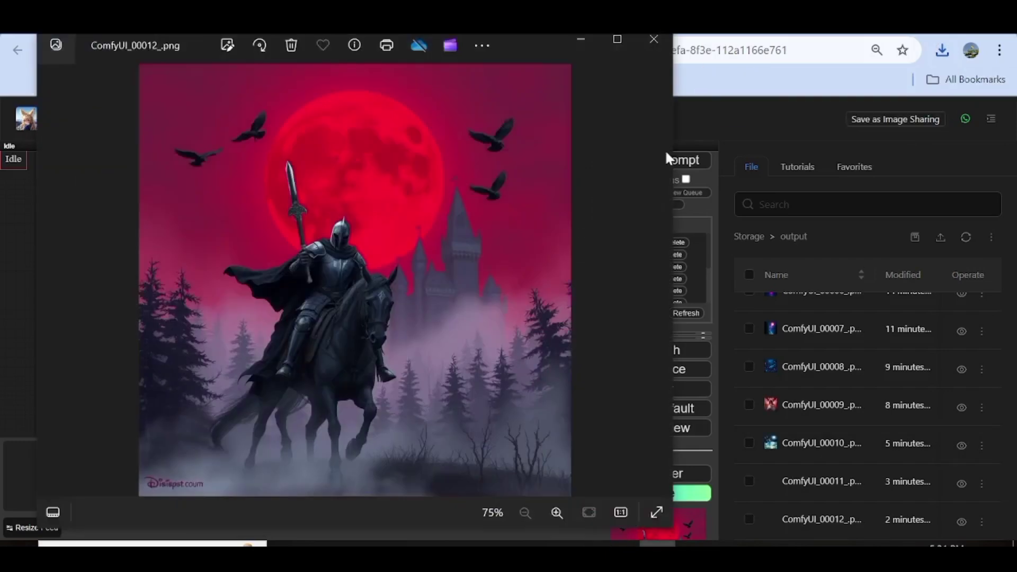
{"action": "left_click", "coordinate": [652, 40]}
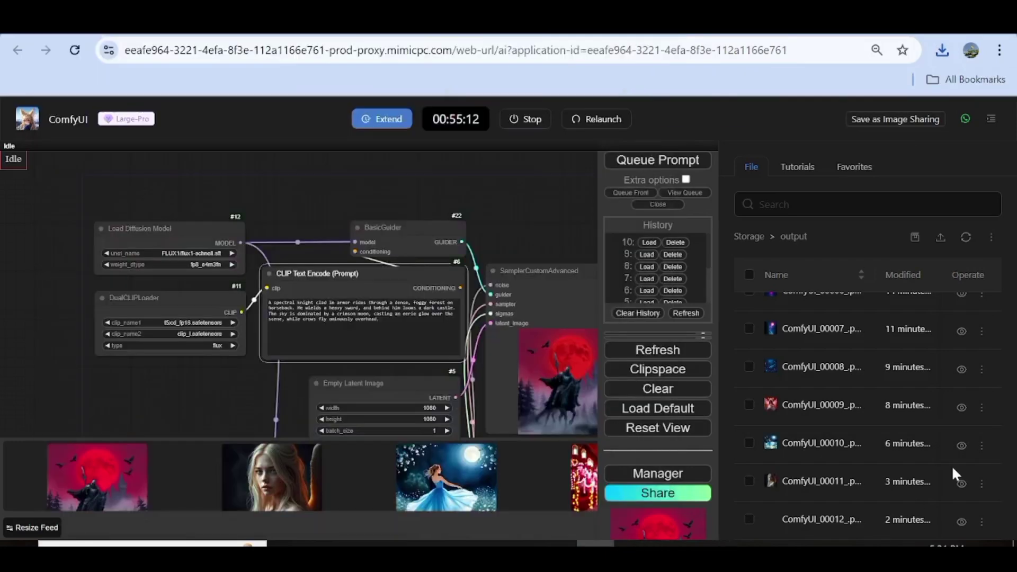
{"action": "left_click", "coordinate": [982, 446]}
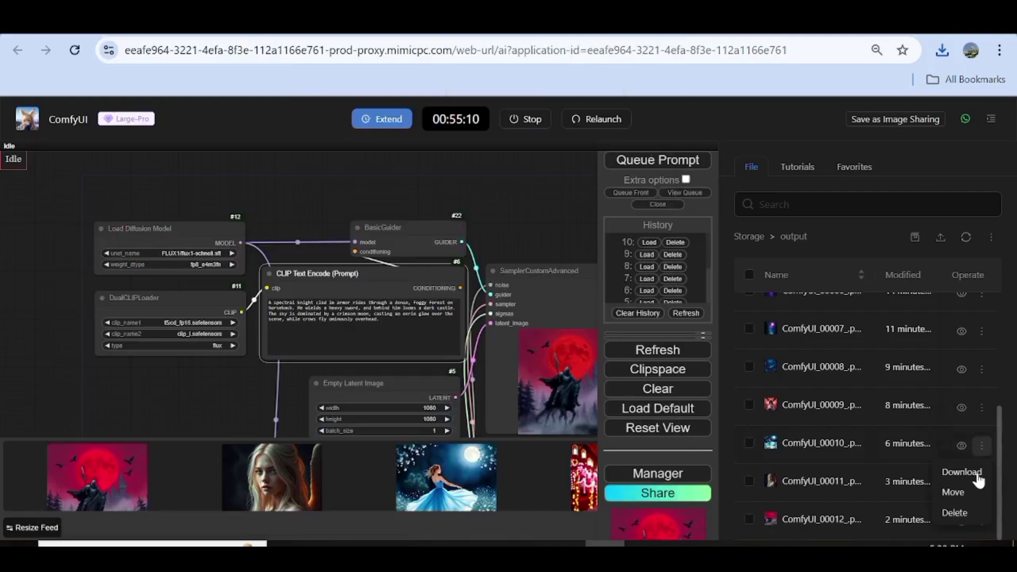
{"action": "left_click", "coordinate": [952, 480]}
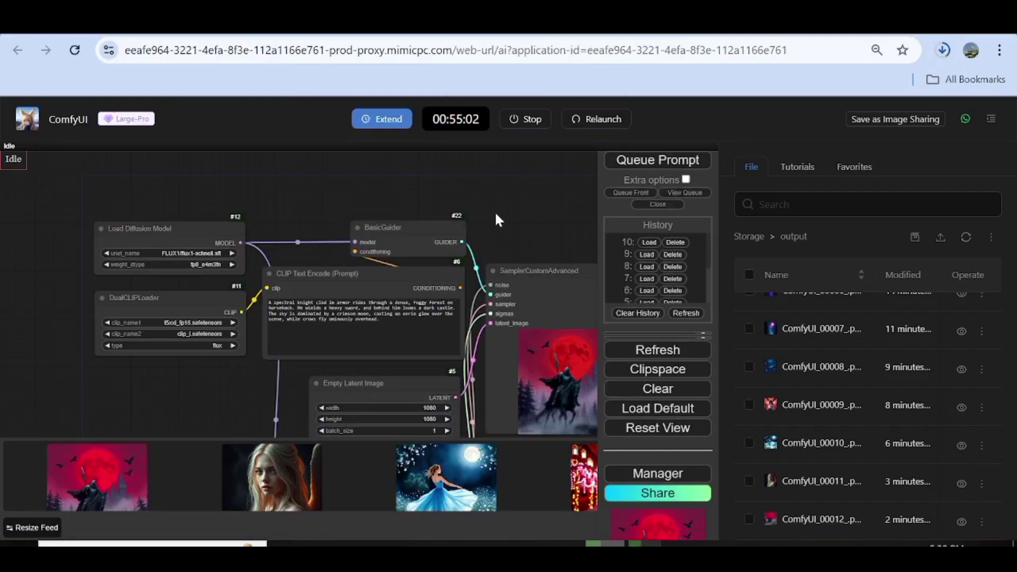
{"action": "scroll", "coordinate": [120, 305], "scroll_direction": "down", "scroll_amount": 5}
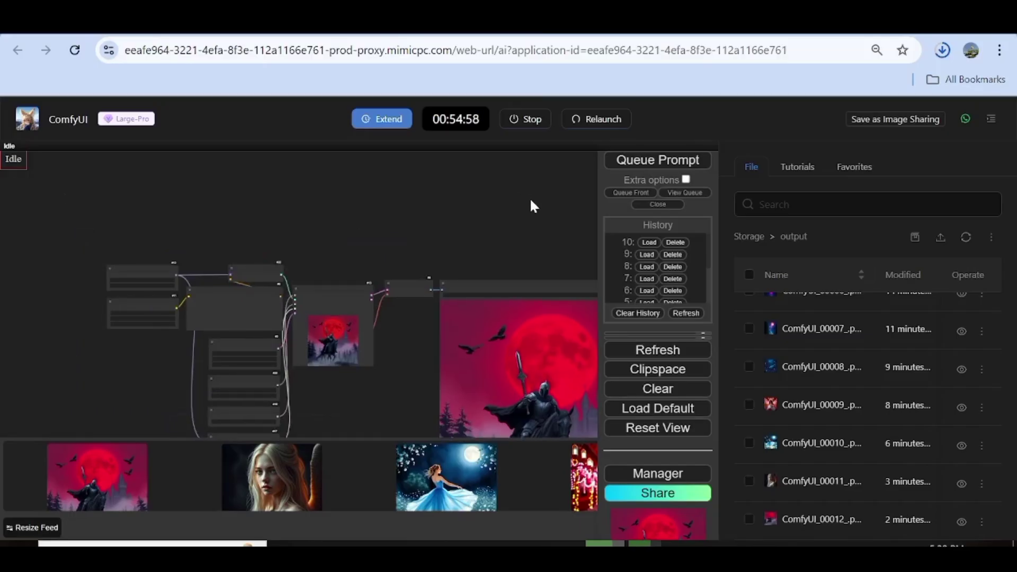
{"action": "left_click", "coordinate": [991, 121]}
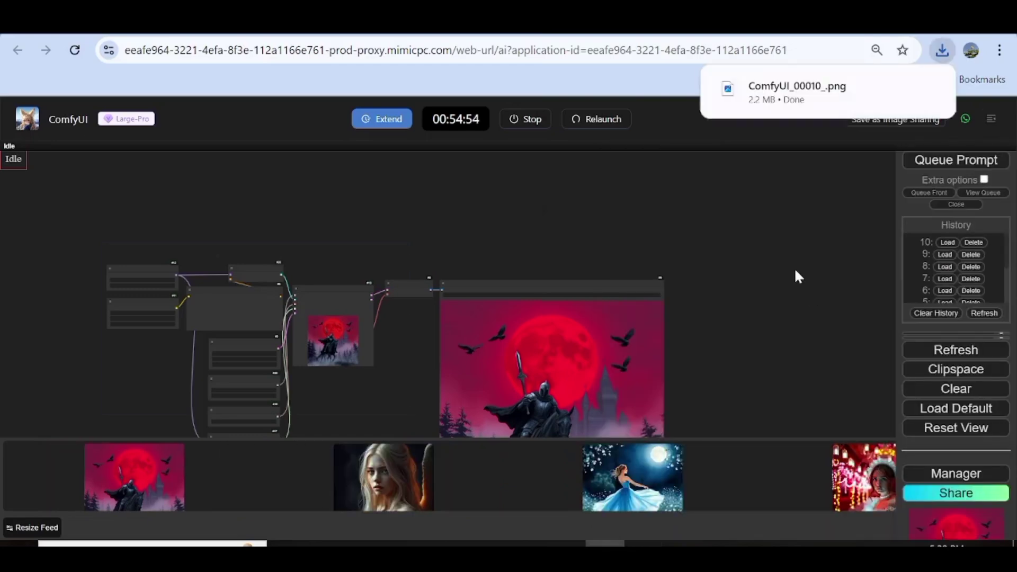